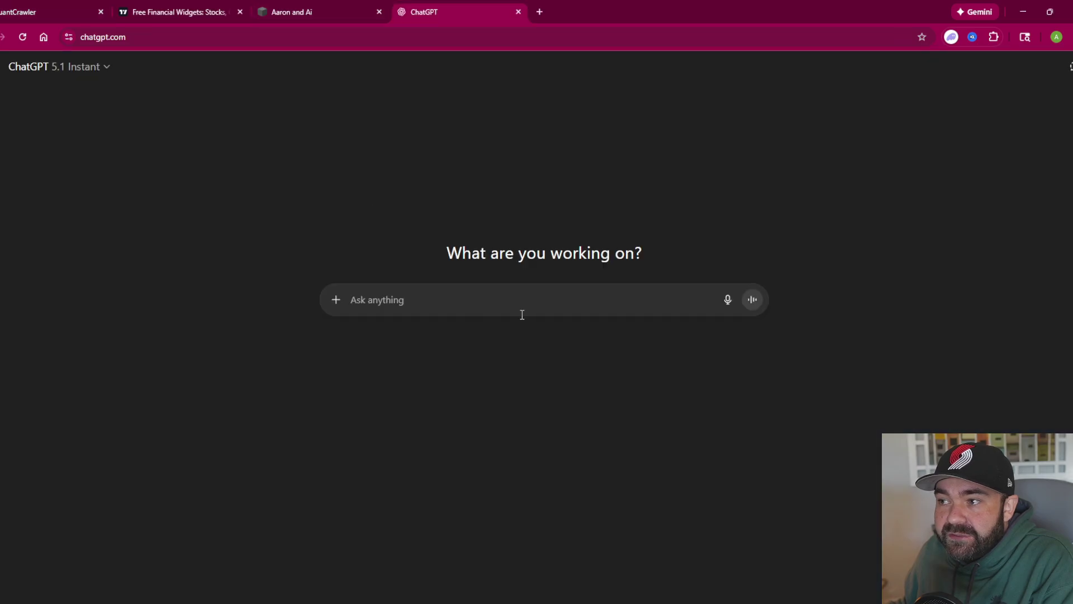
Step: Switch from the empty ChatGPT chat to the Aaron and AI website tab
left_click(327, 11)
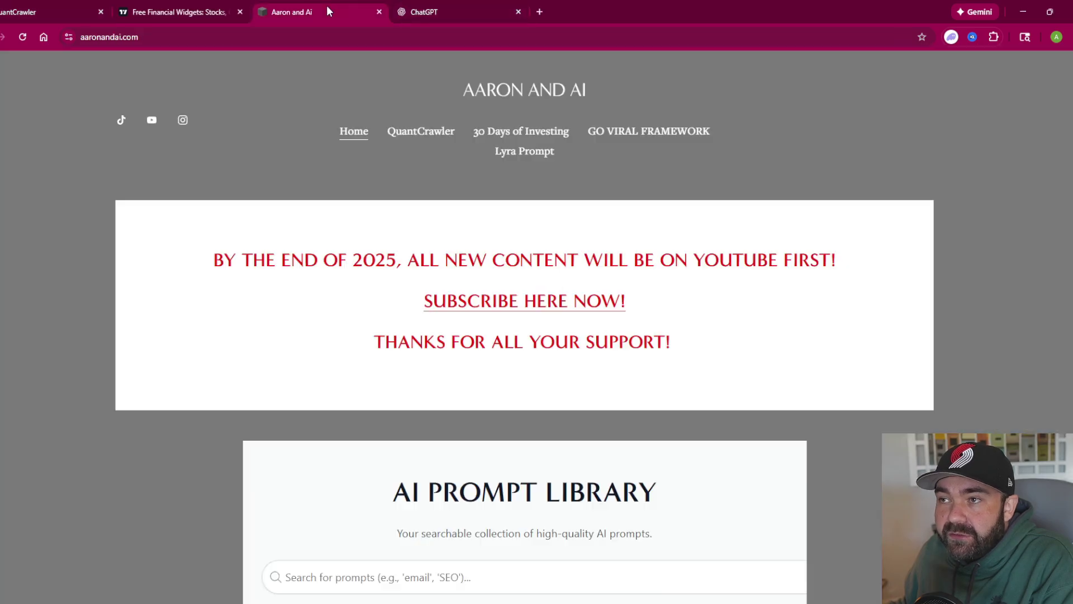
Step: Open the QuantCrawler landing page and highlight its Scalping, Intraday and Swing timeframe lines
left_click(50, 7)
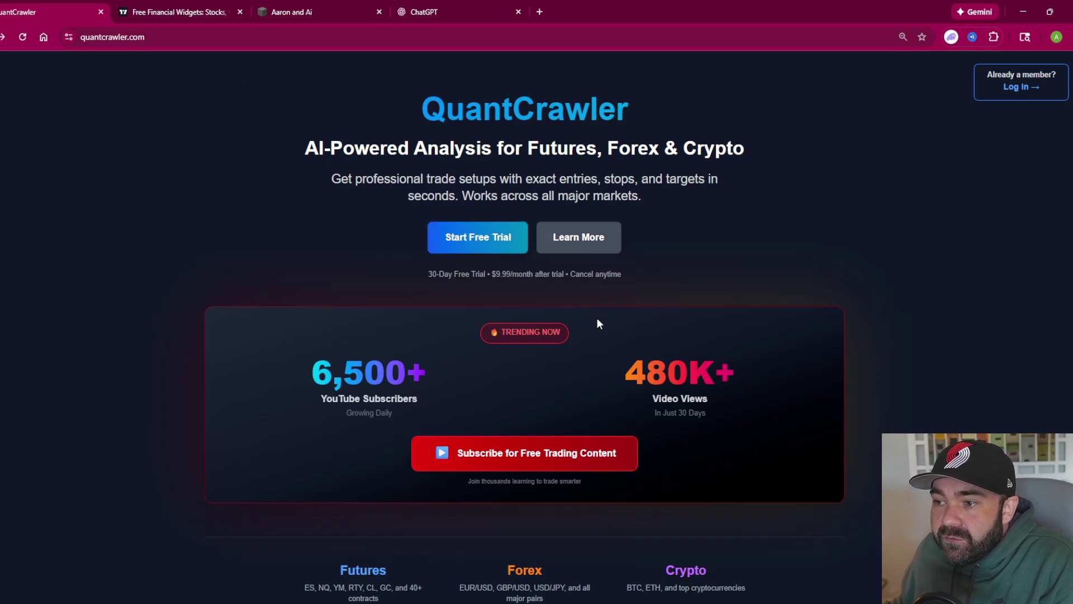
scroll(597, 324, "down", 1)
scroll(579, 376, "down", 1)
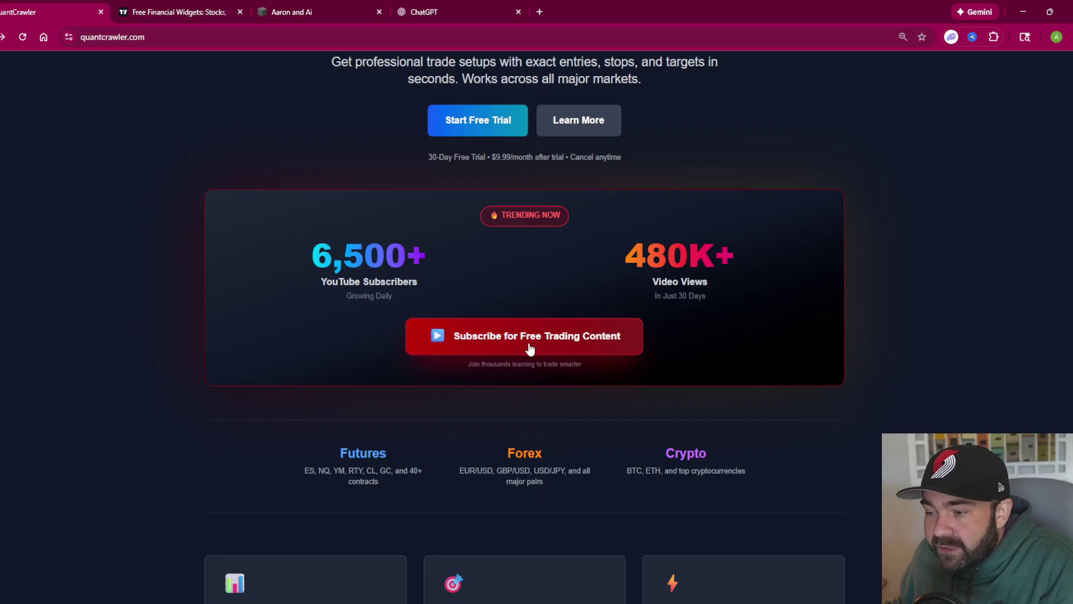
scroll(527, 347, "down", 3)
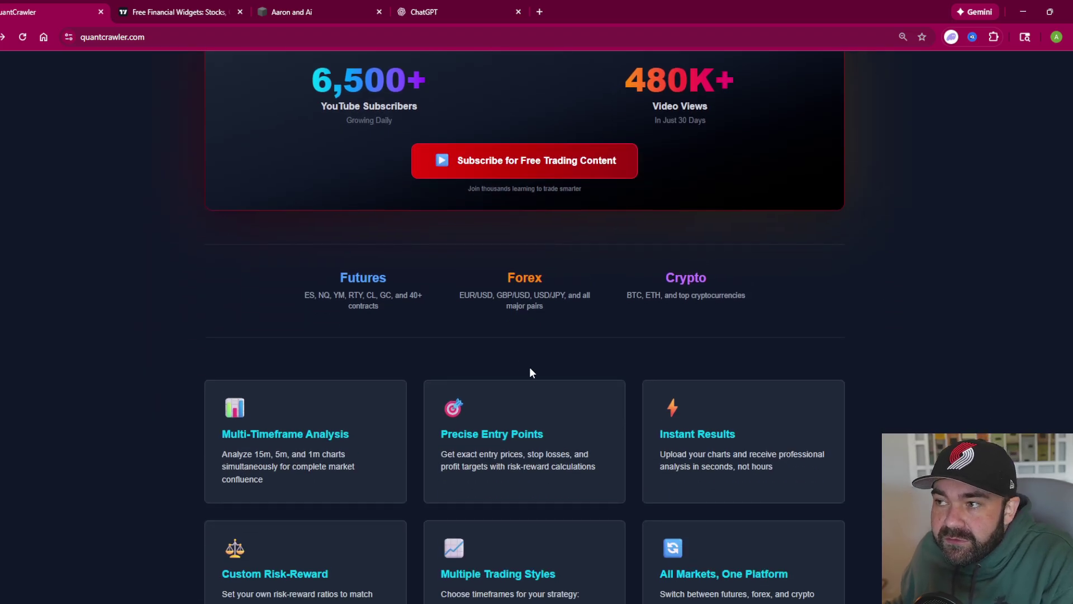
scroll(532, 343, "down", 3)
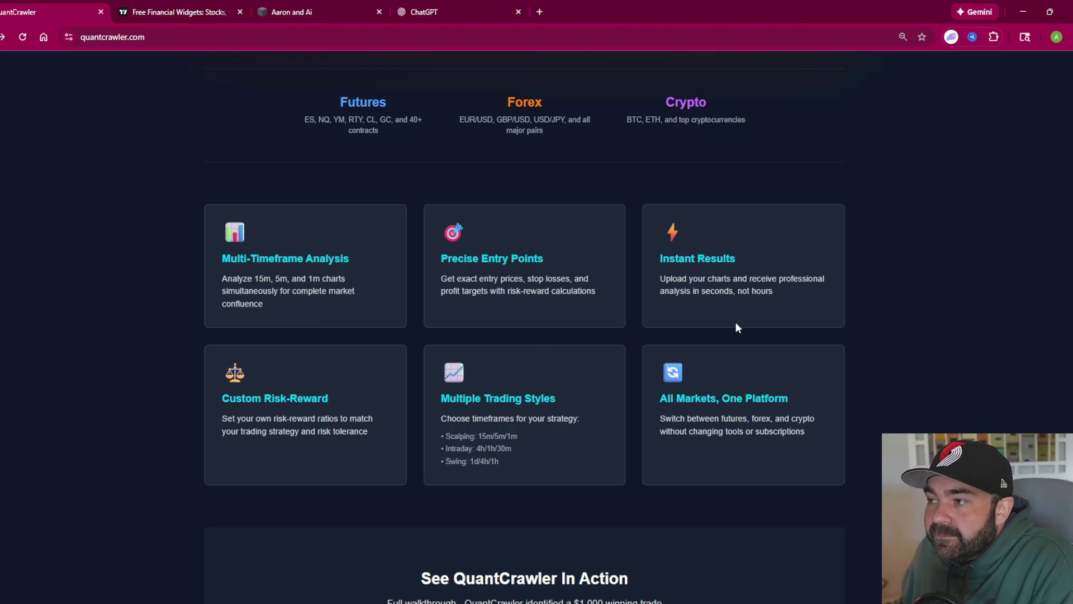
scroll(599, 383, "down", 1)
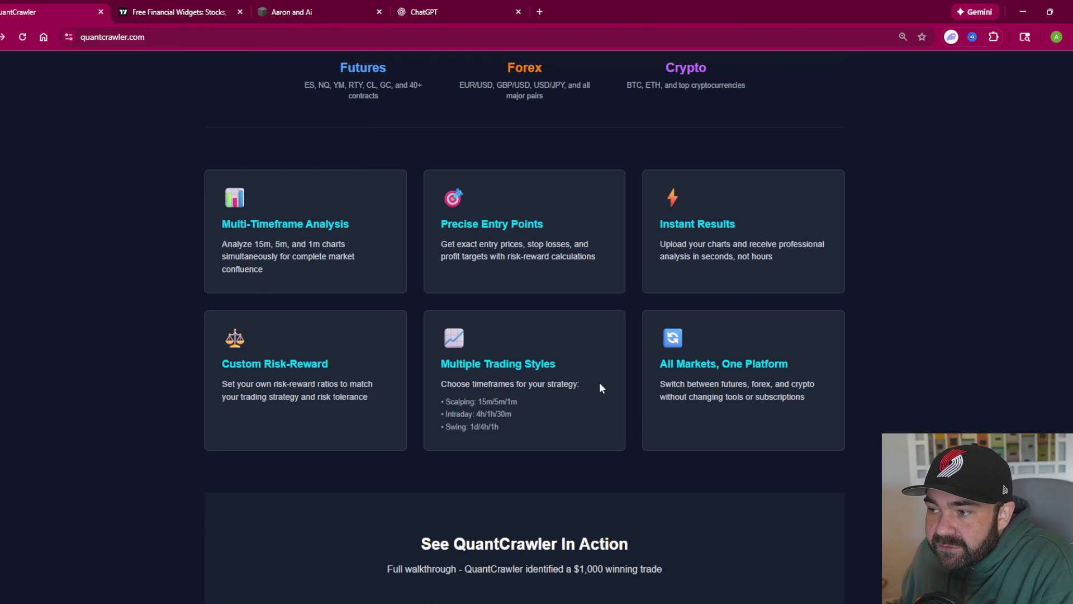
left_click_drag(514, 409, 444, 381)
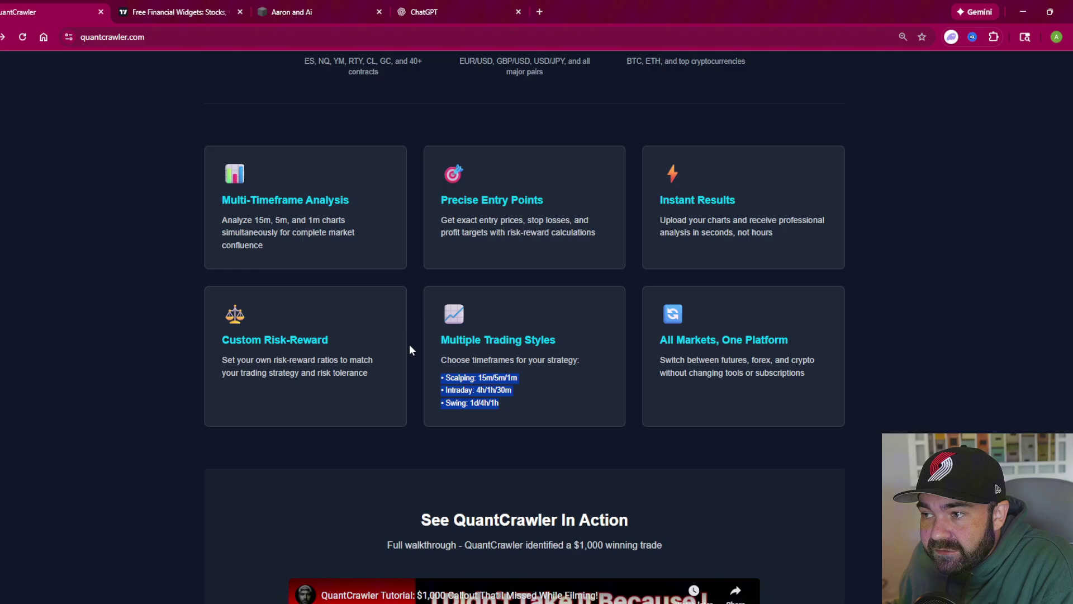
Step: Read down to the free 30-day trial, highlight FREE, then return to the page header
scroll(417, 343, "down", 5)
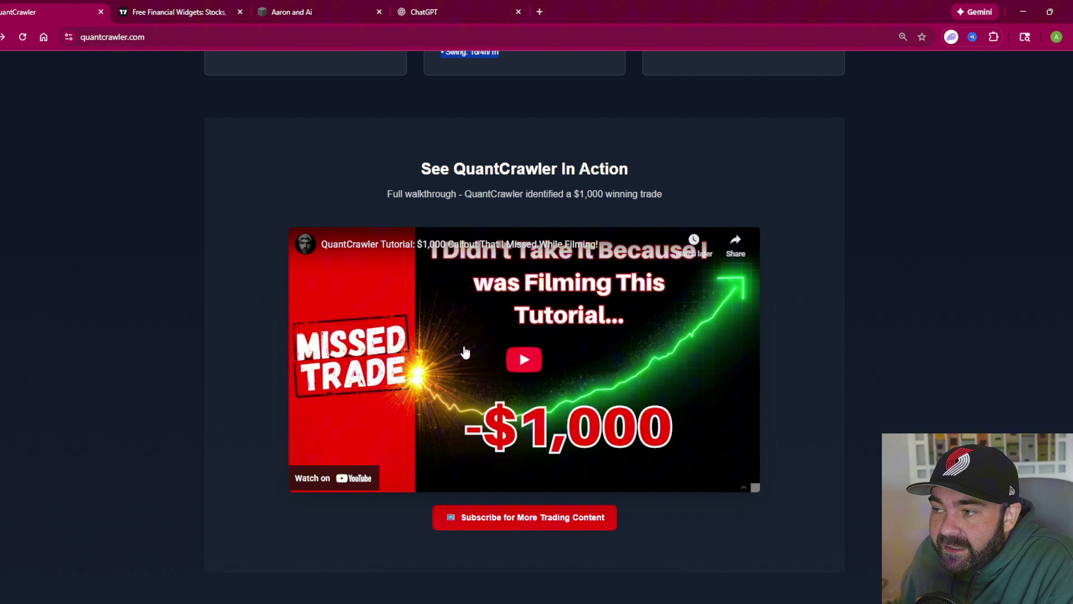
scroll(798, 408, "down", 5)
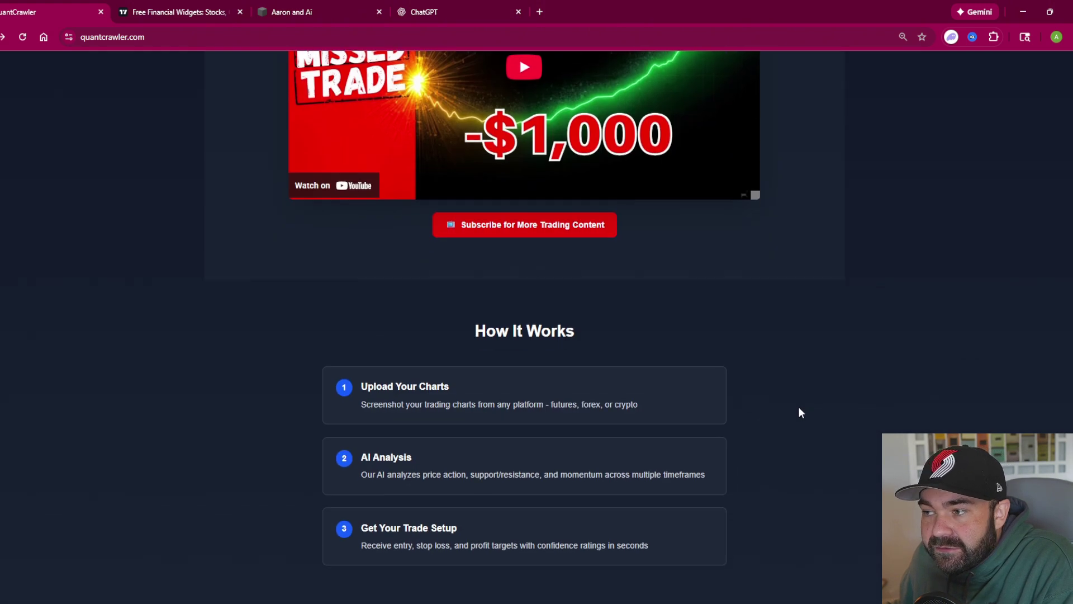
scroll(799, 414, "down", 3)
scroll(798, 416, "down", 3)
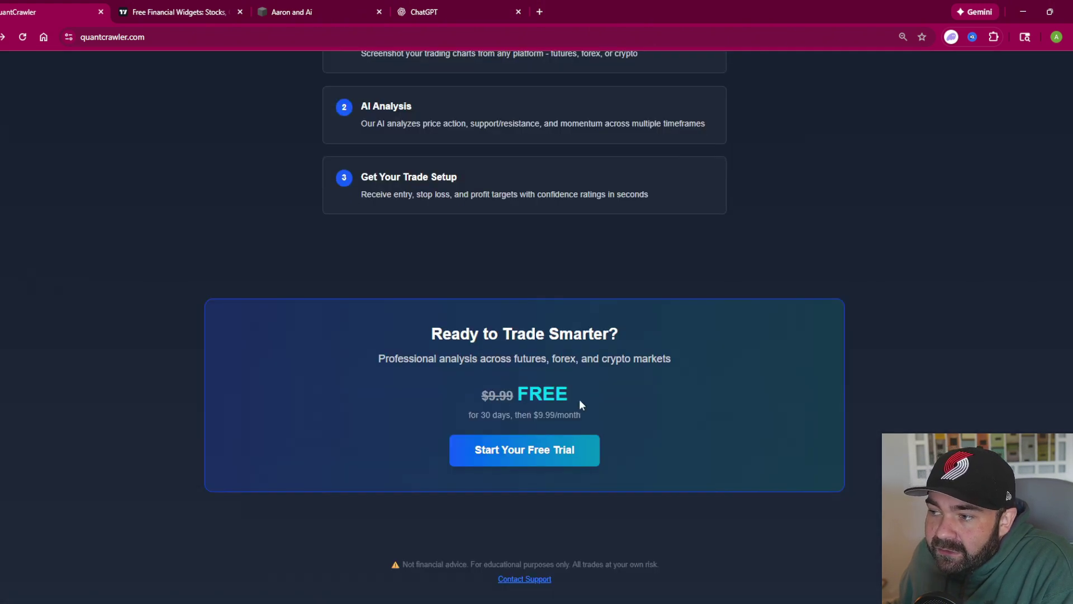
left_click_drag(580, 404, 518, 399)
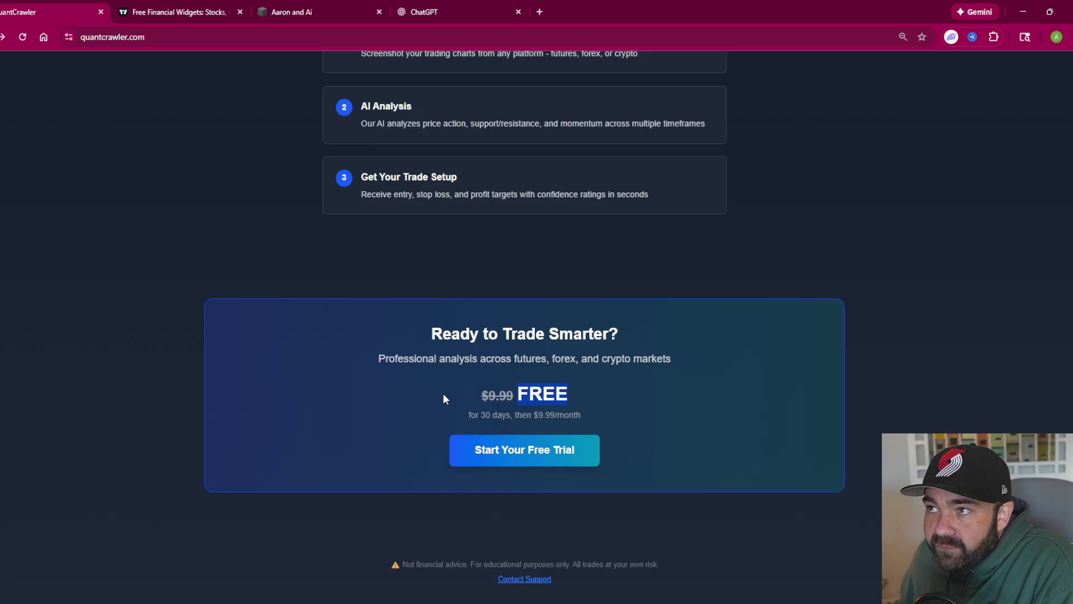
scroll(479, 396, "up", 8)
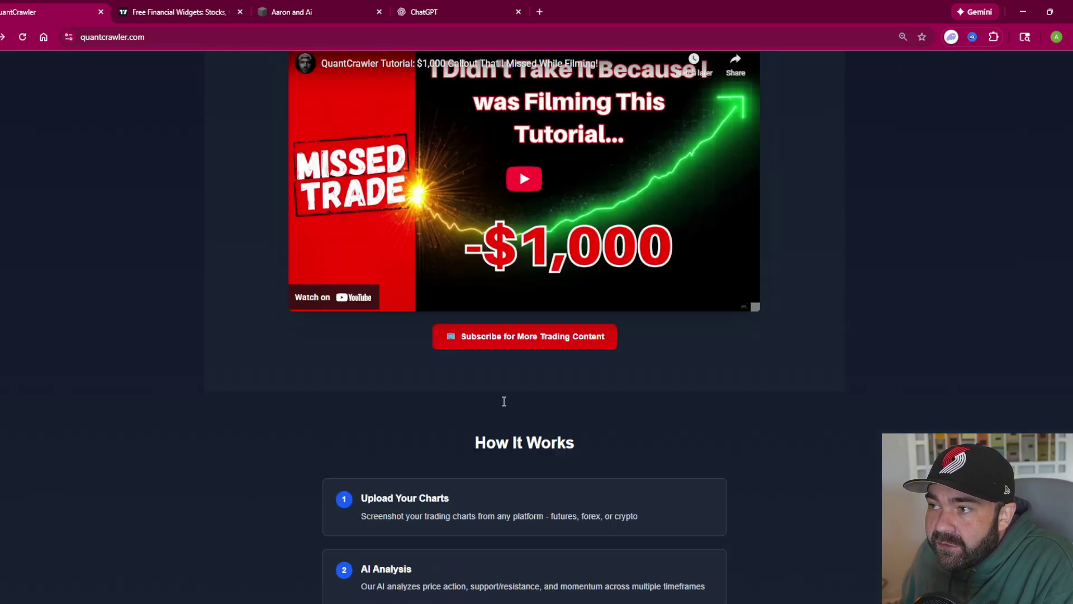
scroll(492, 402, "up", 9)
scroll(505, 407, "up", 9)
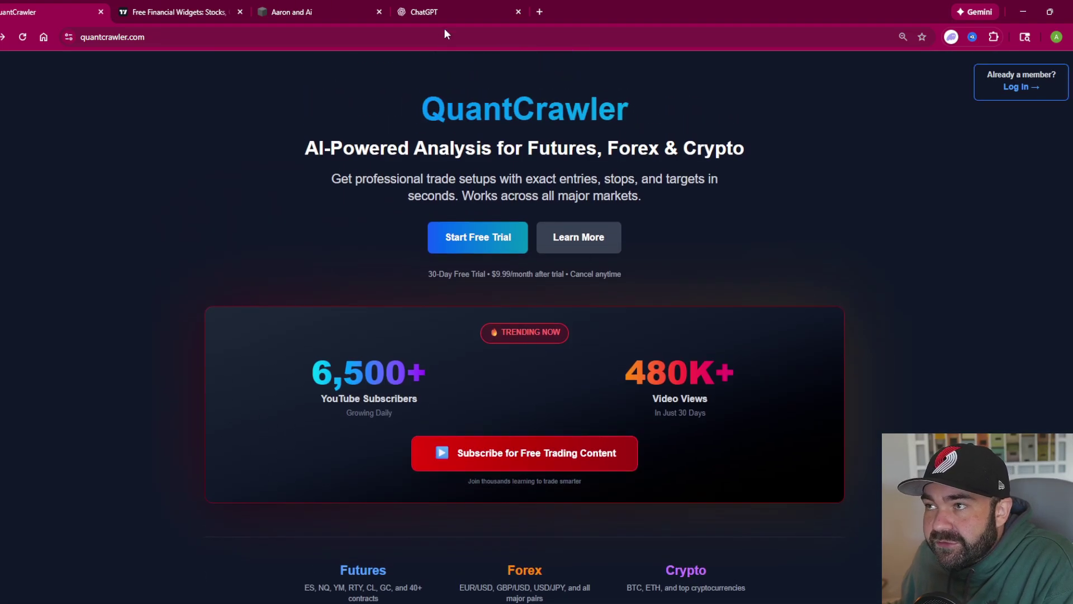
Step: Open the QuantCrawler Futures Analytics GPT in ChatGPT from the Aaron and AI site
left_click(300, 15)
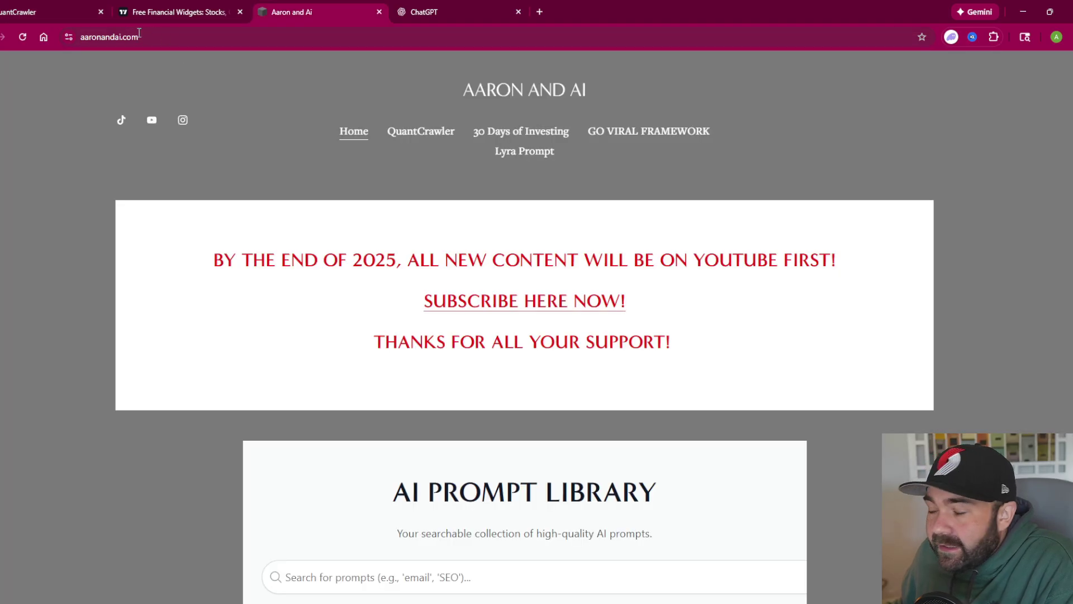
left_click(423, 136)
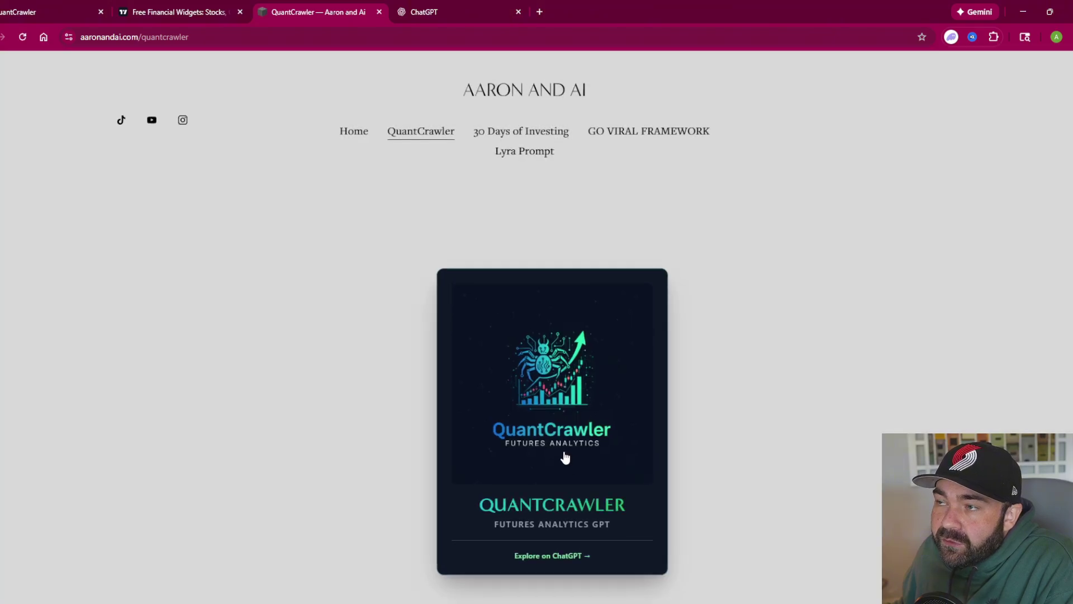
left_click(565, 457)
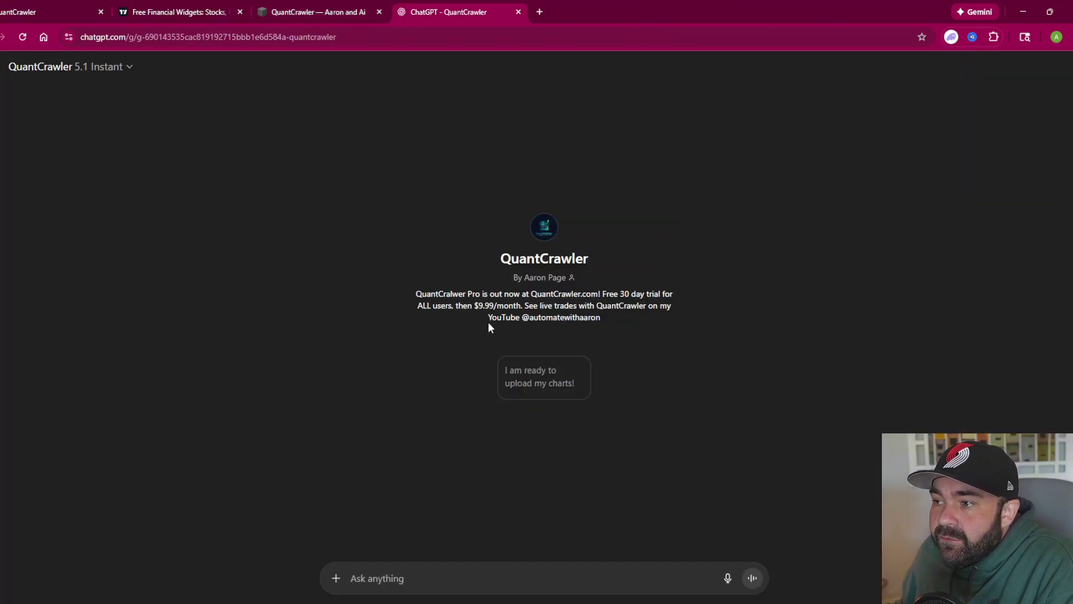
left_click_drag(421, 296, 495, 294)
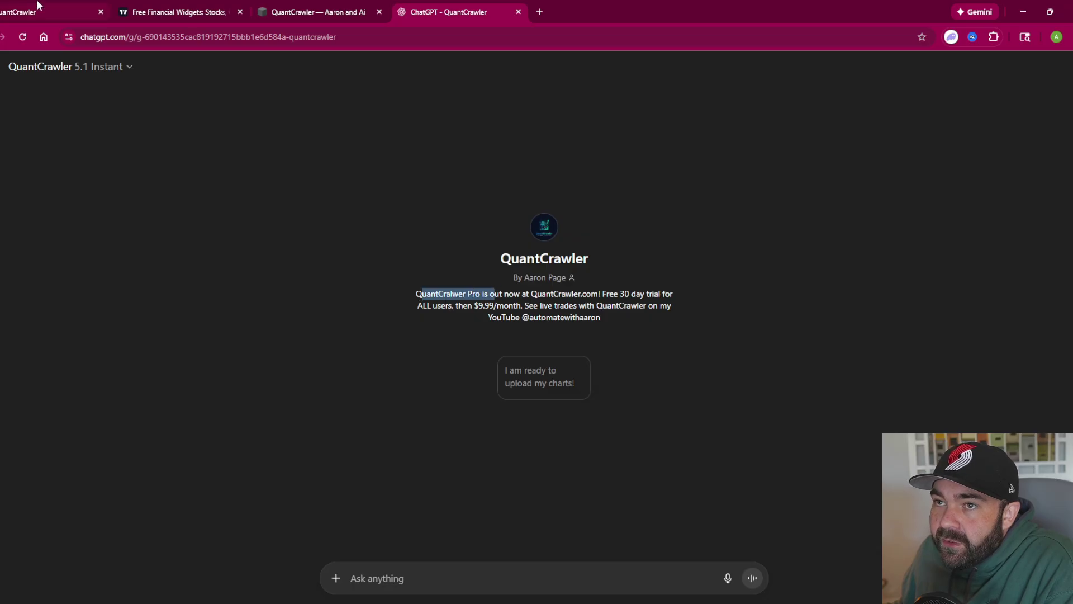
Step: Compare the QuantCrawler landing page against the GPT page, switching back and forth
key("ctrl+1")
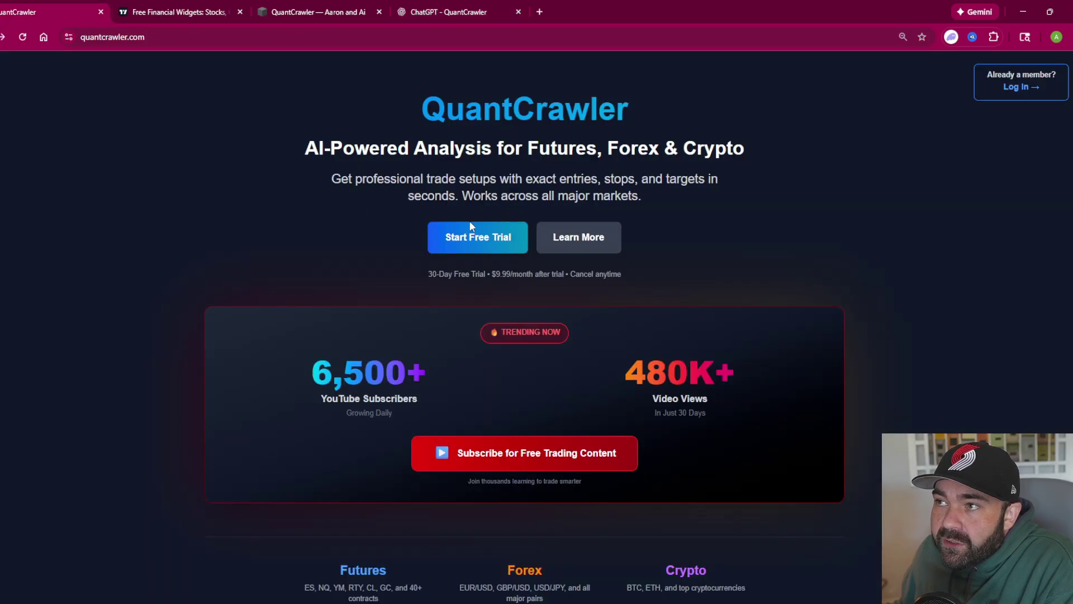
left_click(415, 7)
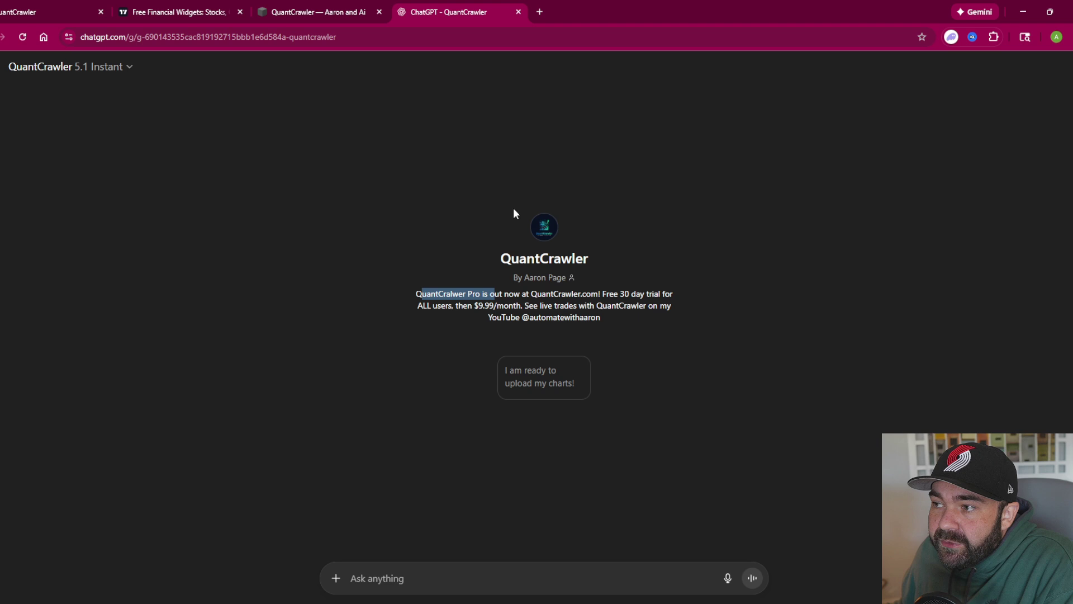
left_click(44, 7)
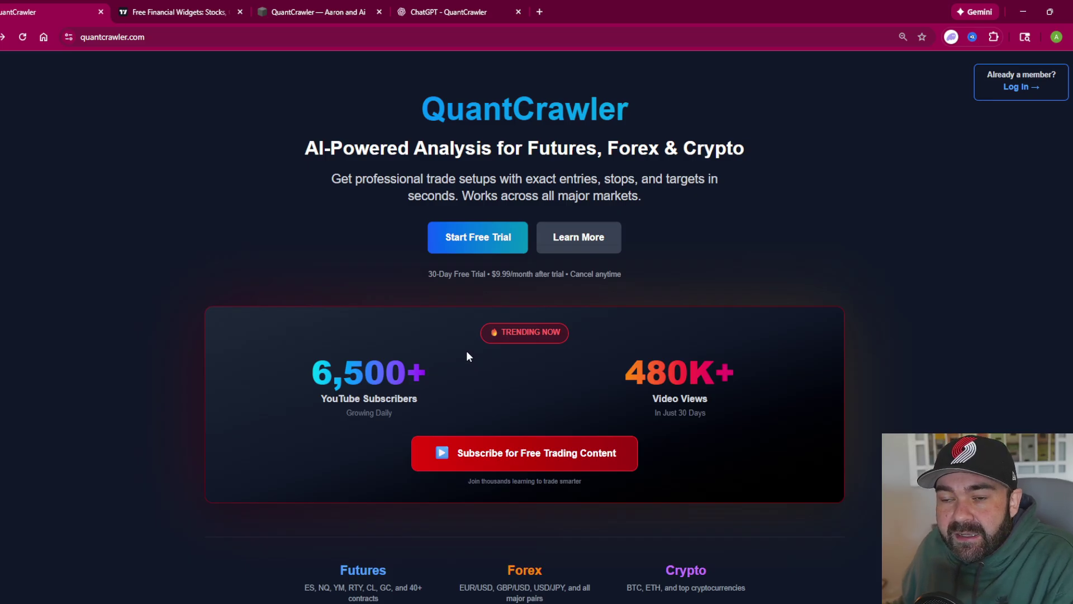
left_click(430, 14)
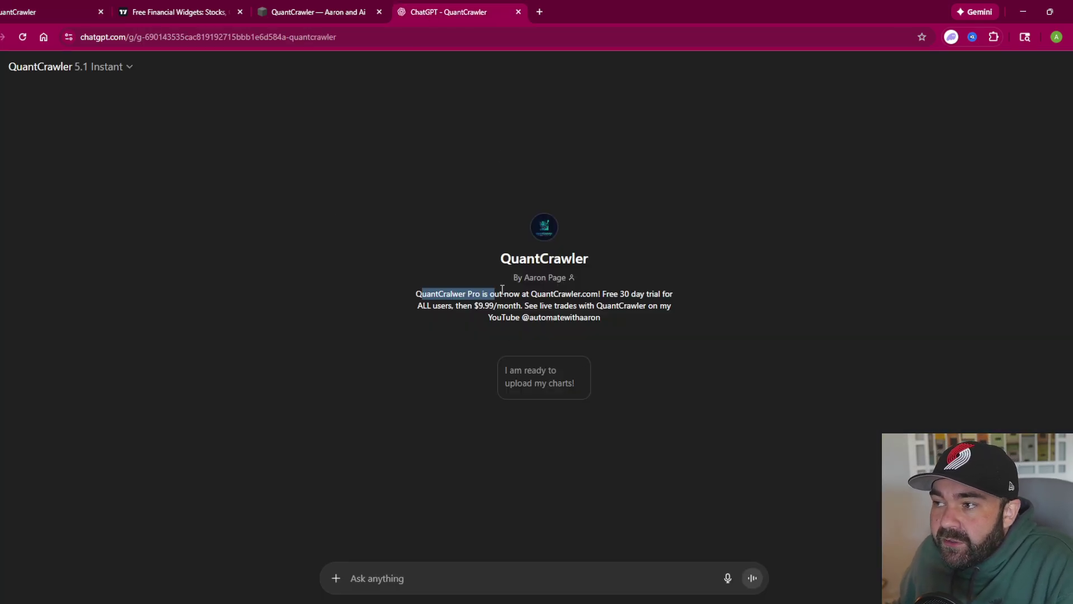
left_click(423, 295)
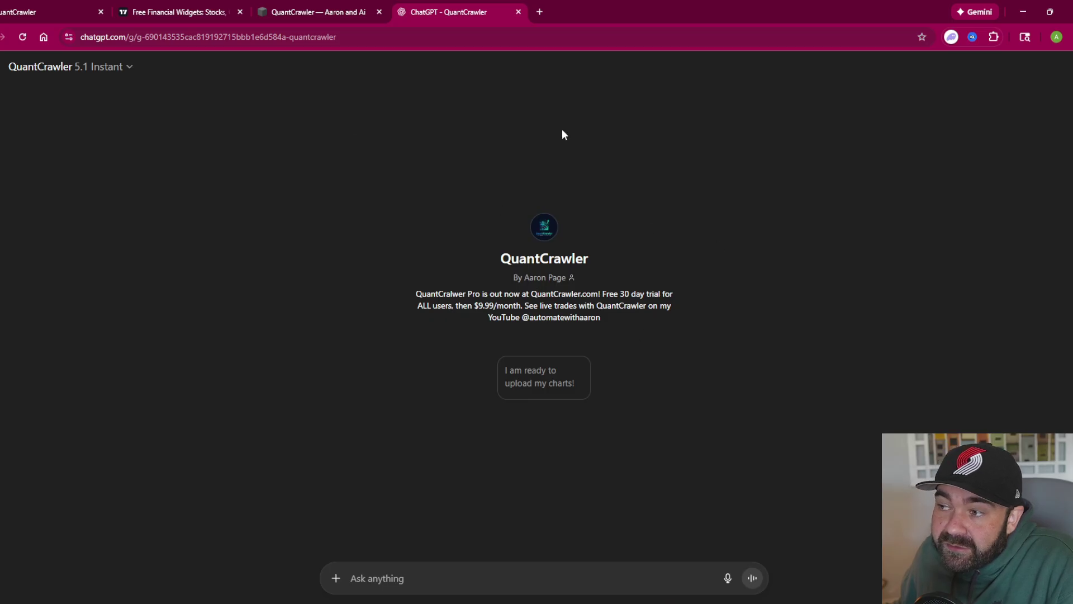
left_click(32, 6)
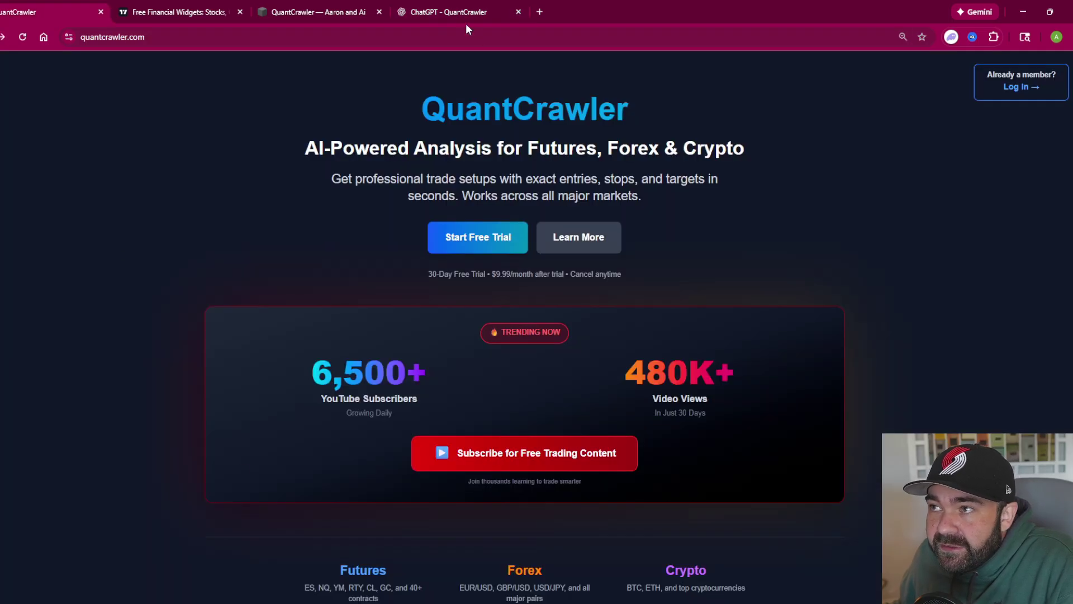
left_click(453, 12)
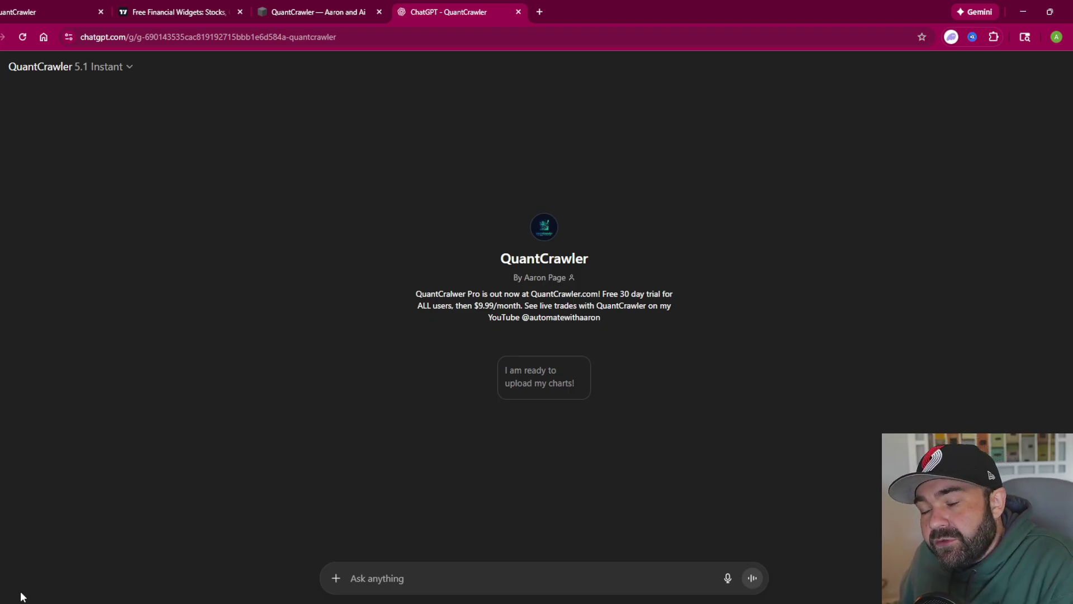
left_click(79, 5)
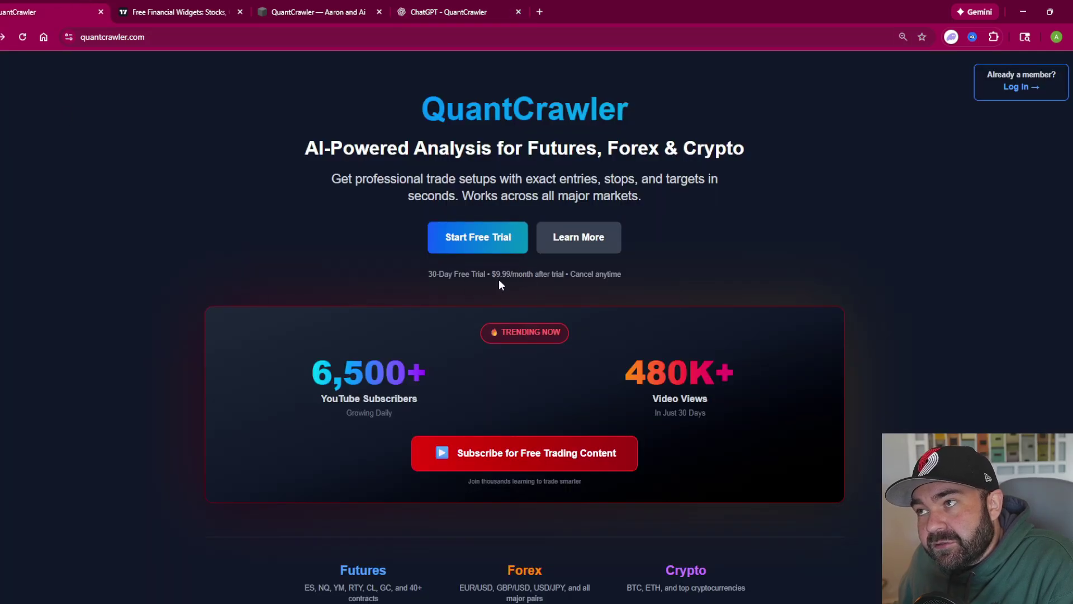
left_click(439, 12)
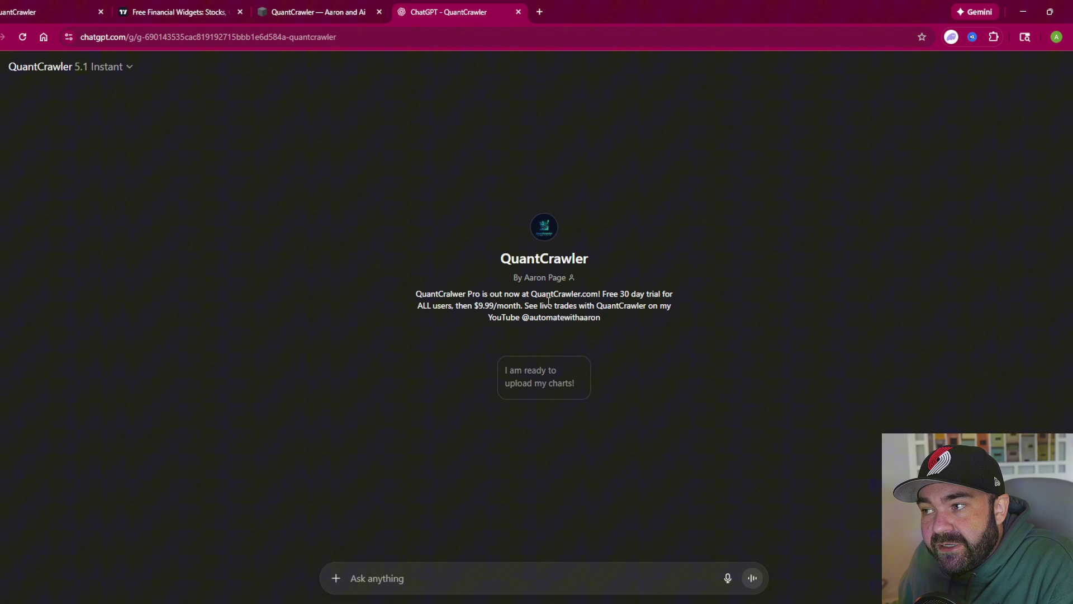
Step: Sign in to QuantCrawler with Google and accept the futures analysis disclaimer
left_click(178, 12)
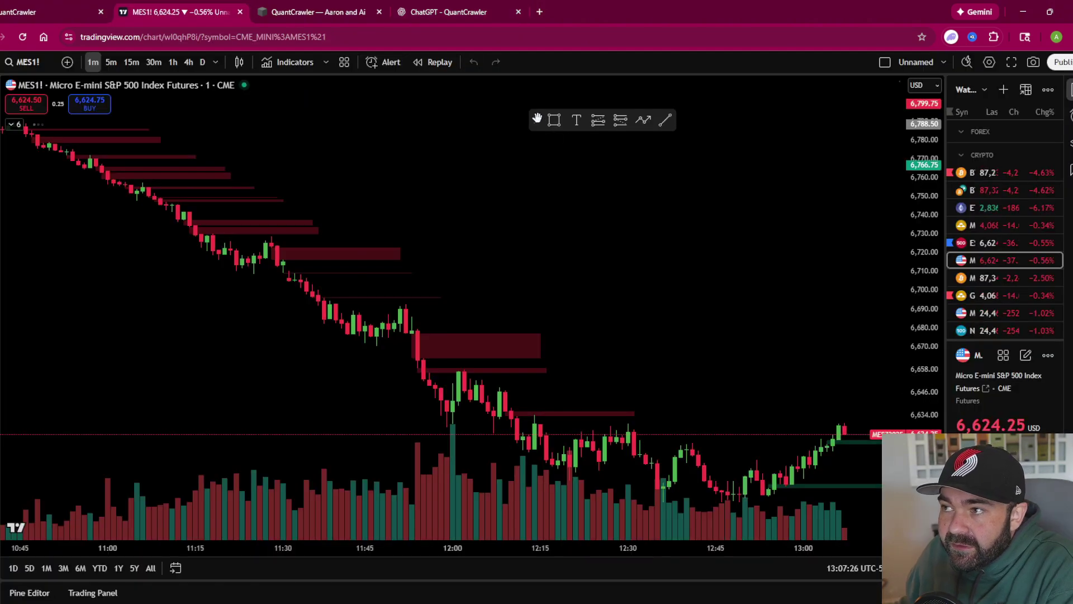
left_click_drag(568, 122, 567, 59)
left_click(51, 12)
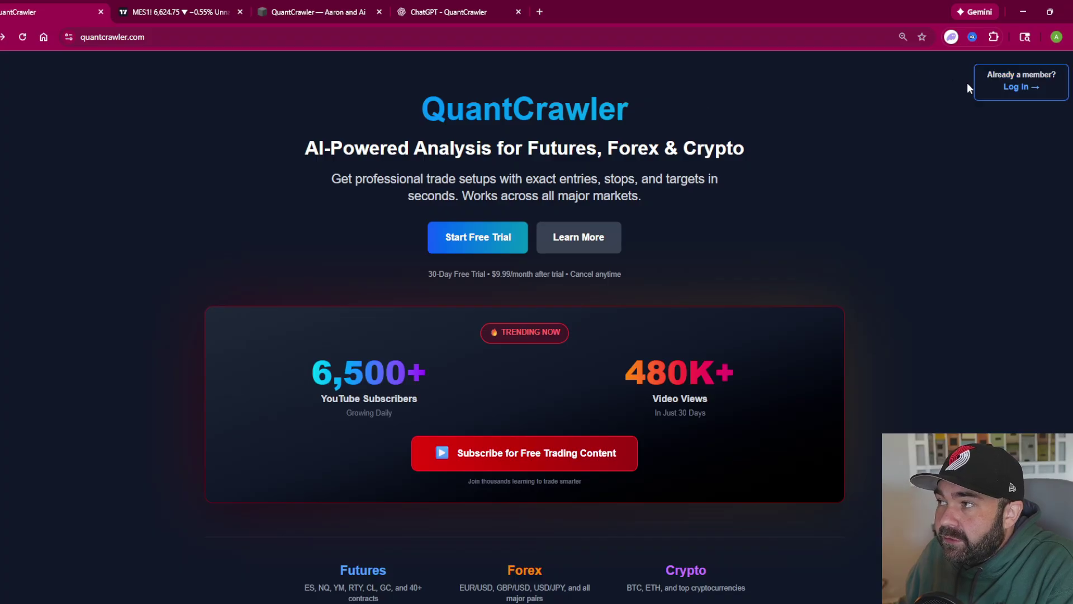
left_click(1023, 87)
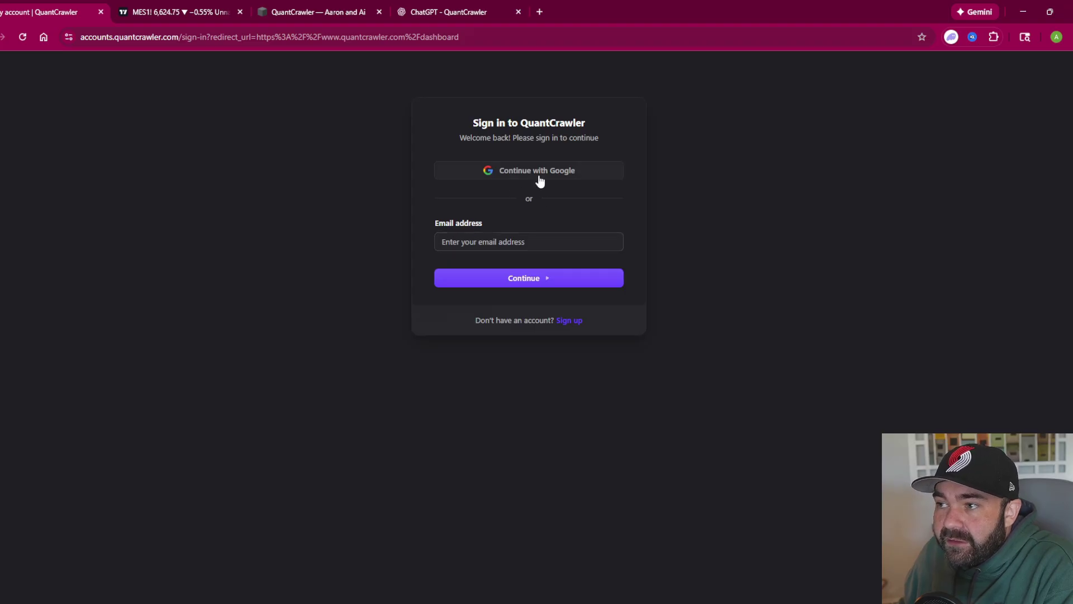
left_click(517, 174)
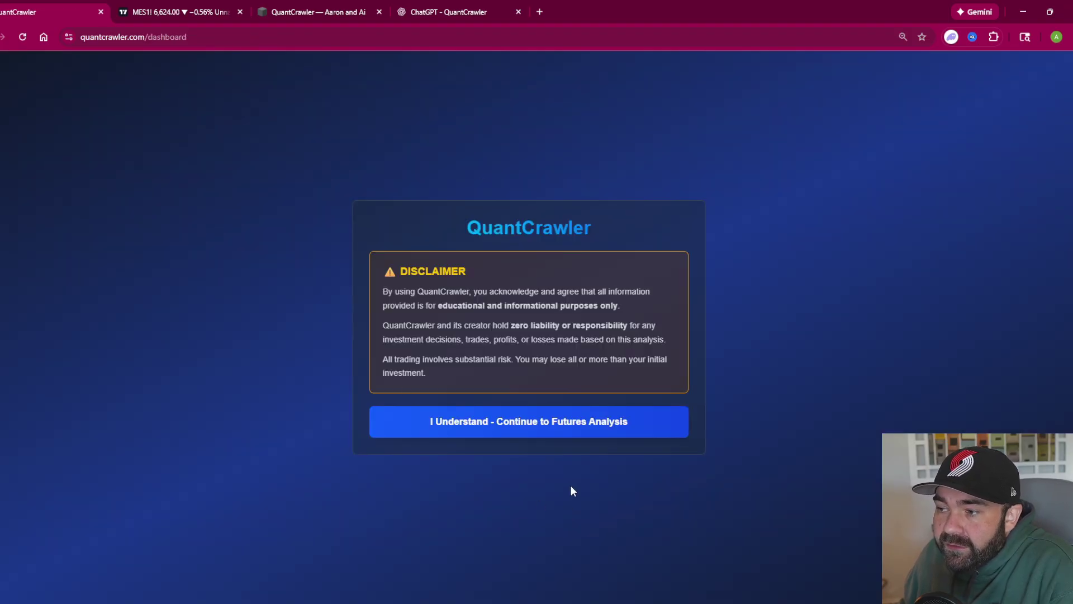
left_click(543, 423)
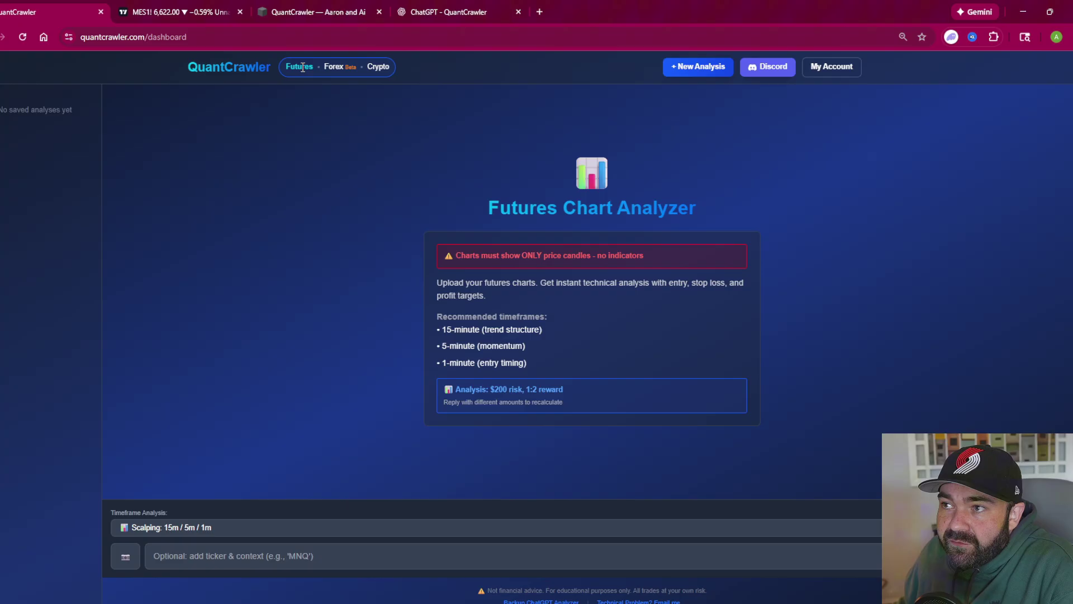
left_click(336, 67)
left_click(537, 443)
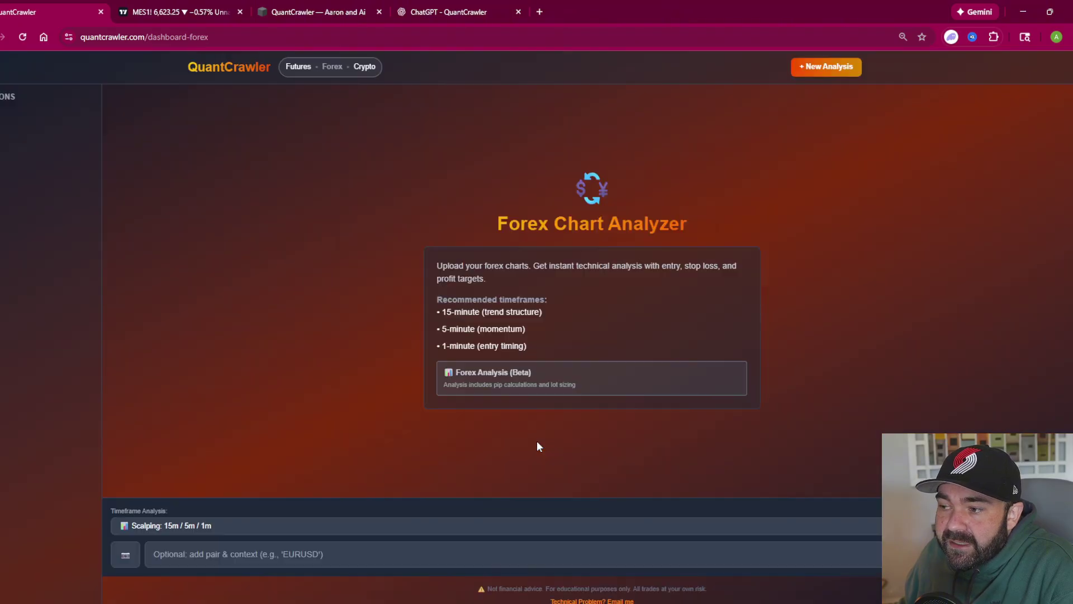
left_click(363, 67)
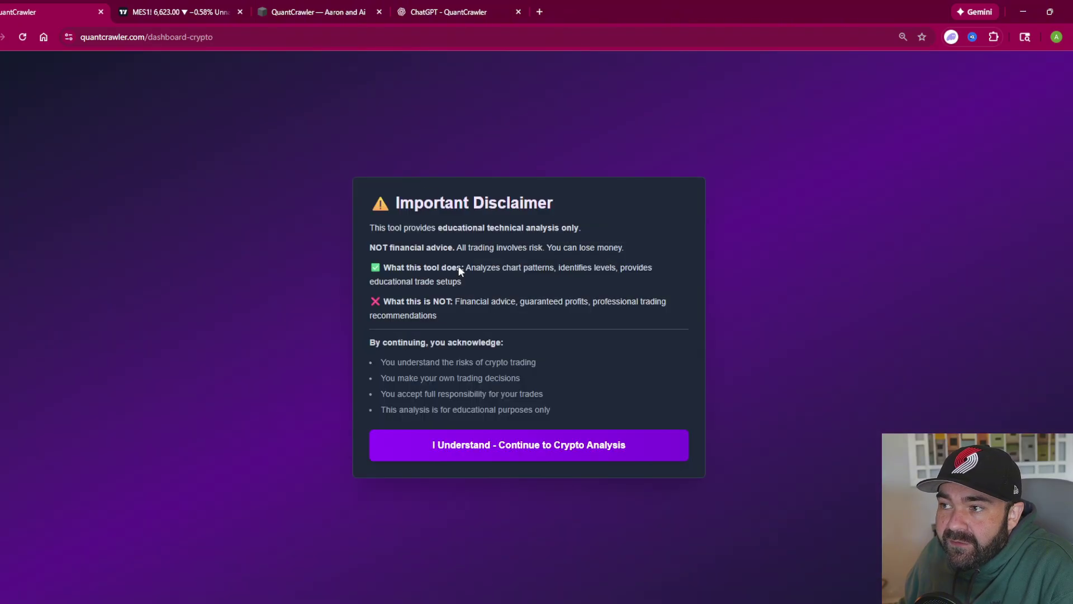
left_click(538, 443)
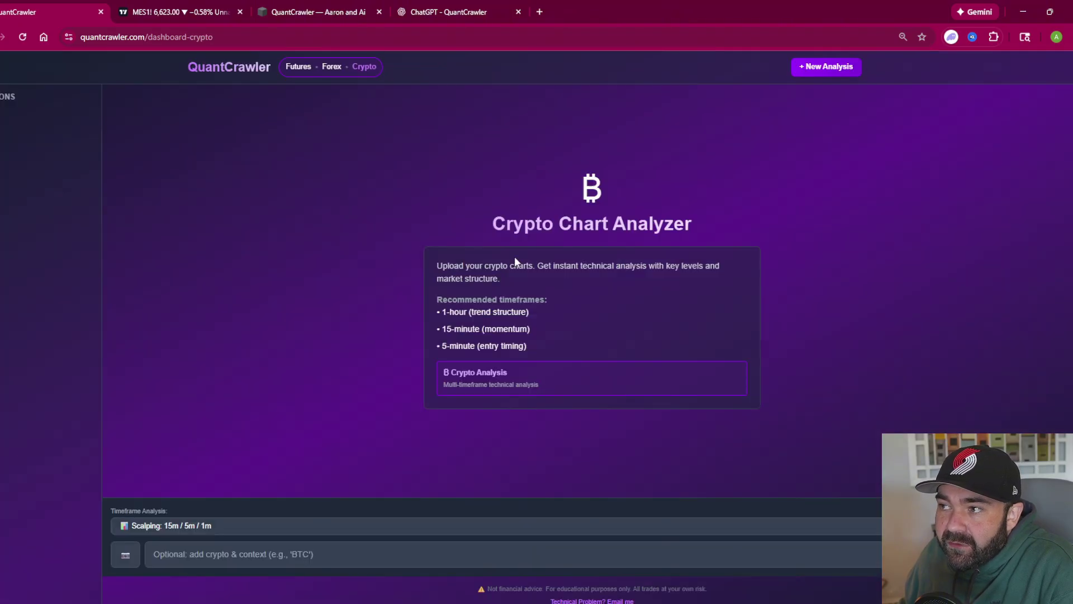
left_click(300, 67)
left_click(538, 421)
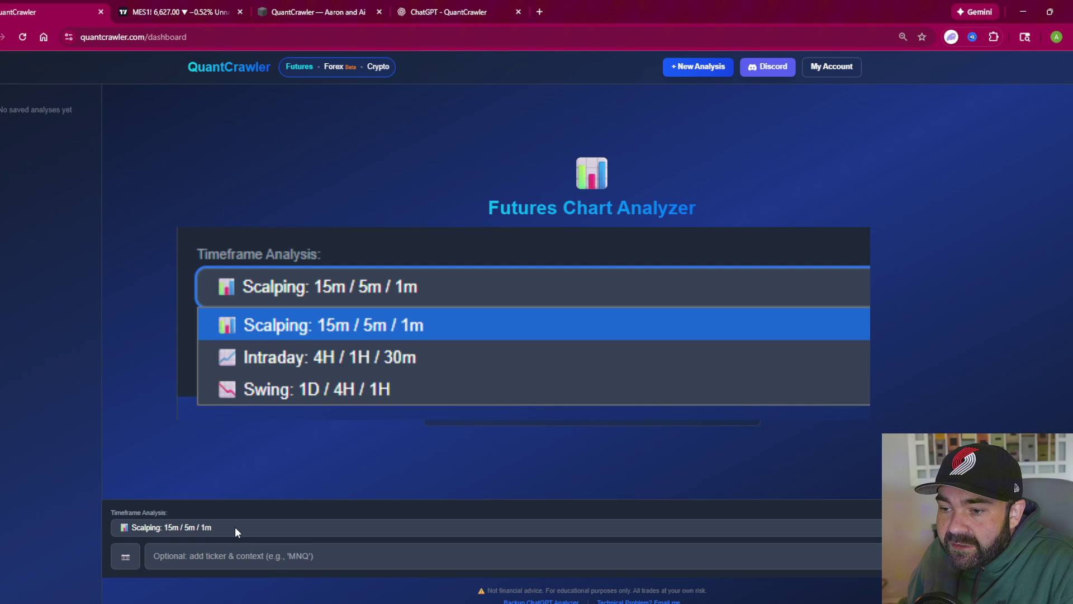
left_click(235, 526)
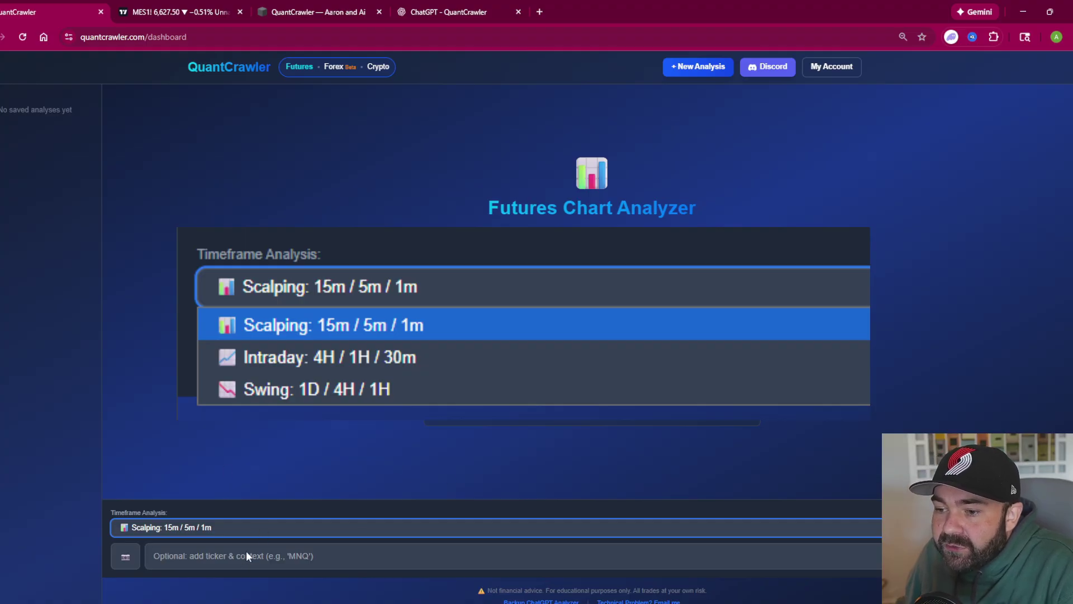
Step: Show MES1! on the 15-minute timeframe with the price scale compressed to fit the drop
key("ctrl+Tab")
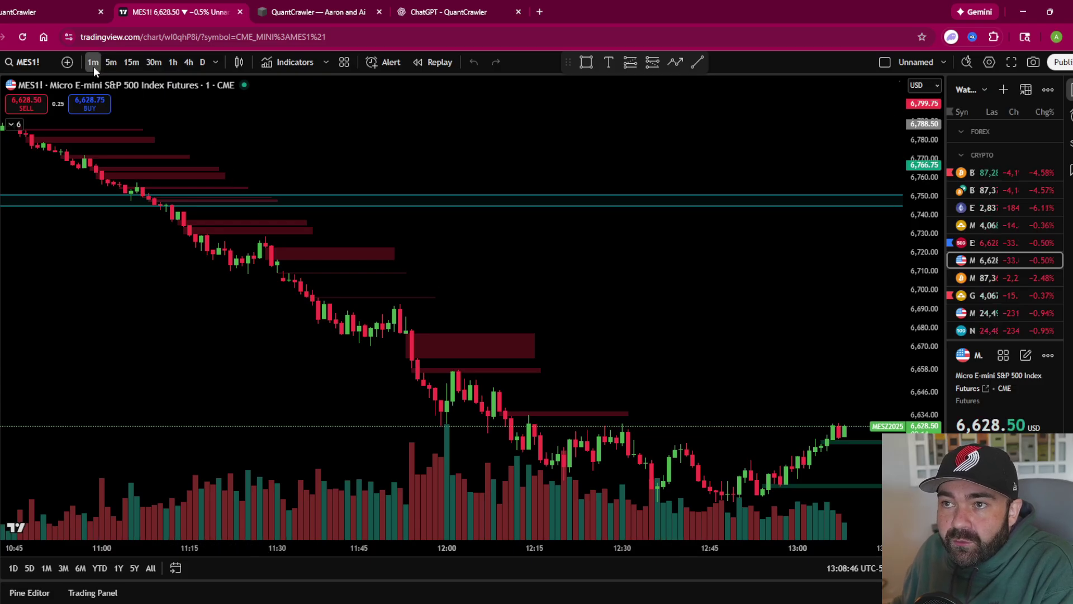
left_click(132, 65)
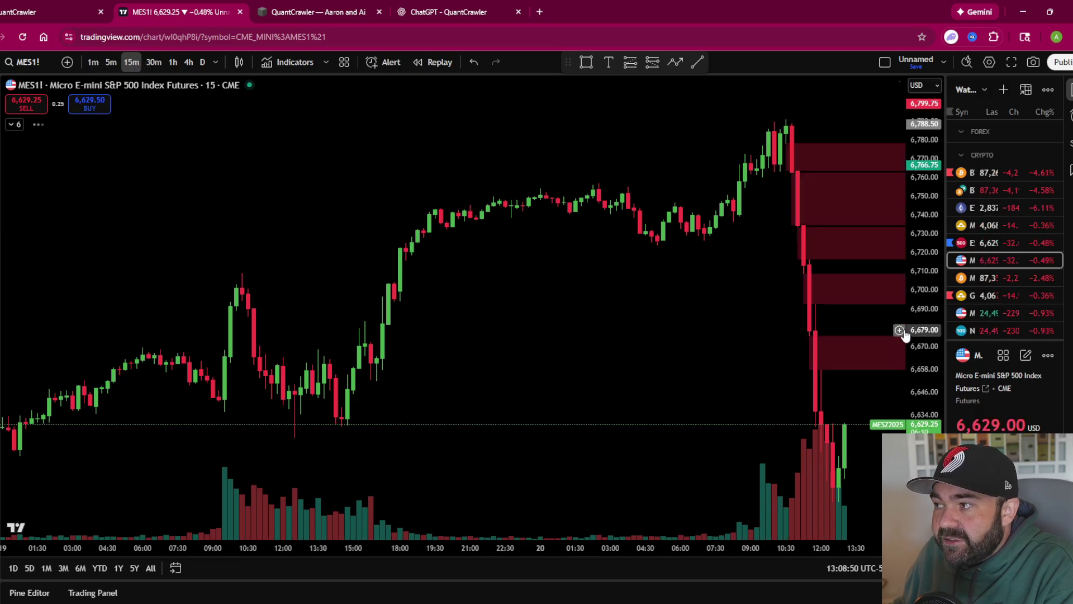
left_click_drag(922, 335, 923, 364)
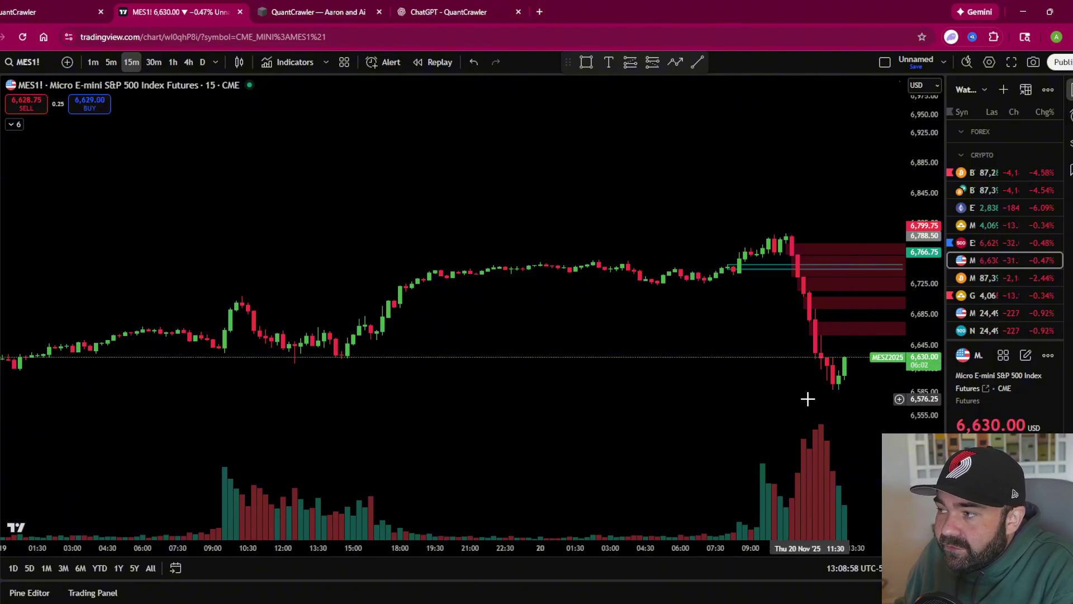
left_click_drag(807, 398, 833, 399)
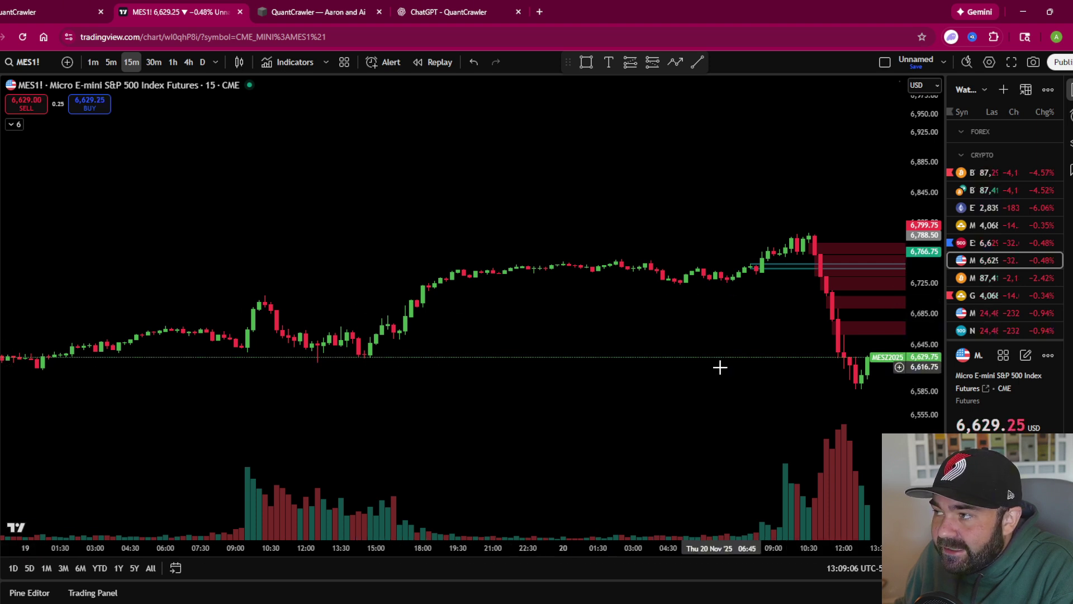
Step: Hide the LuxAlgo Fair Value Gap indicator and collapse the indicator legend
left_click(16, 124)
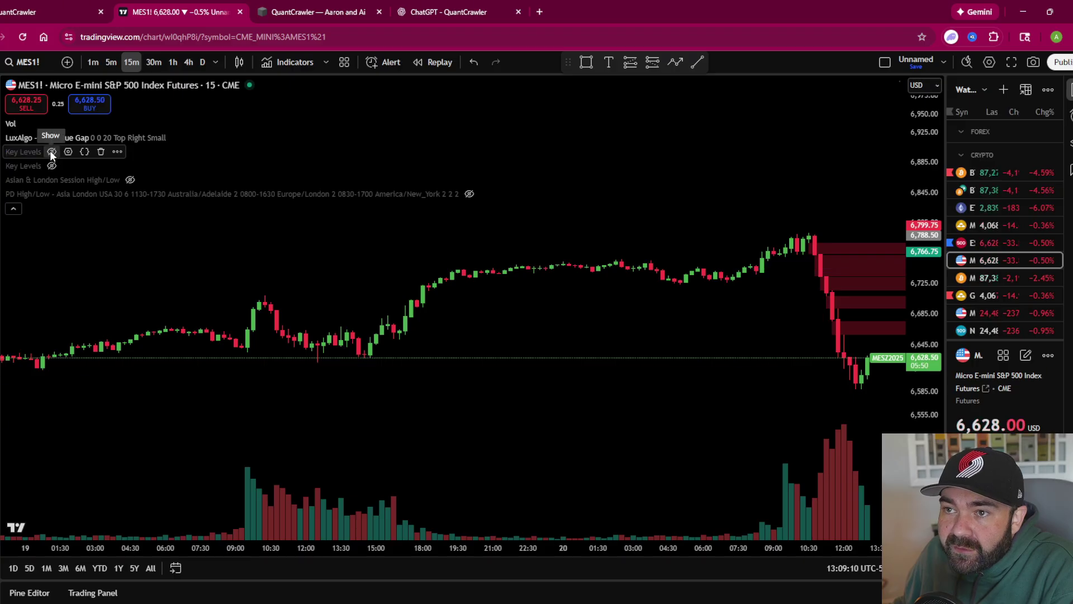
left_click(177, 138)
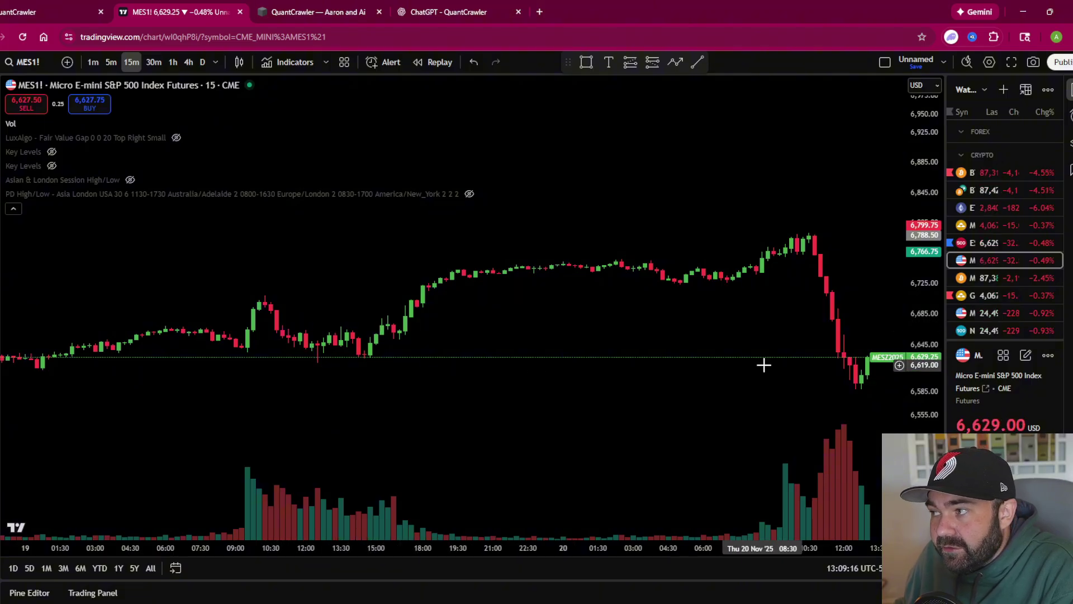
left_click(14, 210)
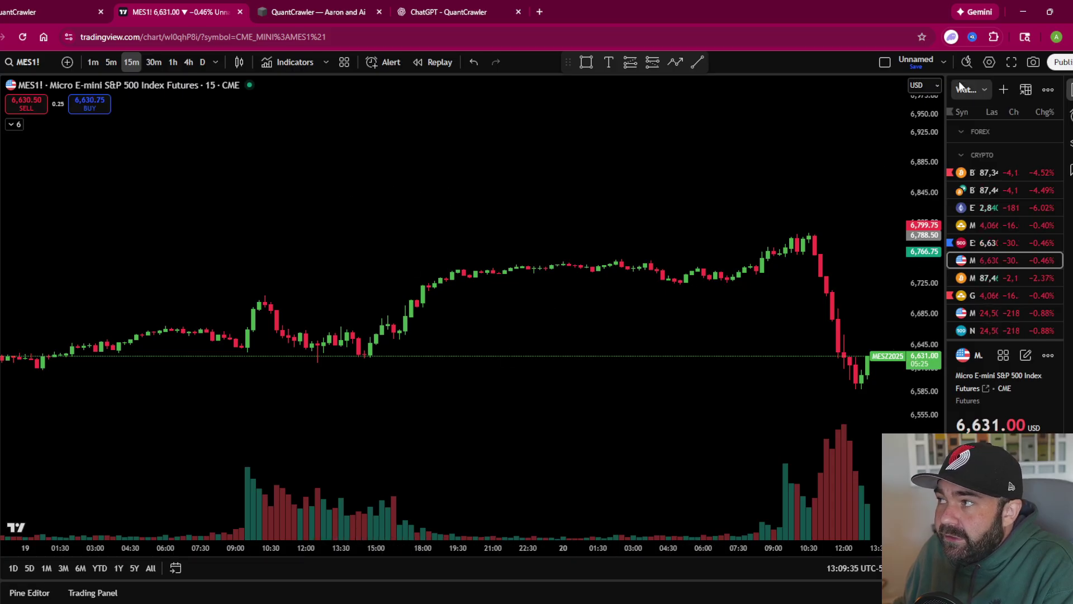
Step: Copy the 15-minute MES1! chart image and paste it into QuantCrawler
left_click(1033, 62)
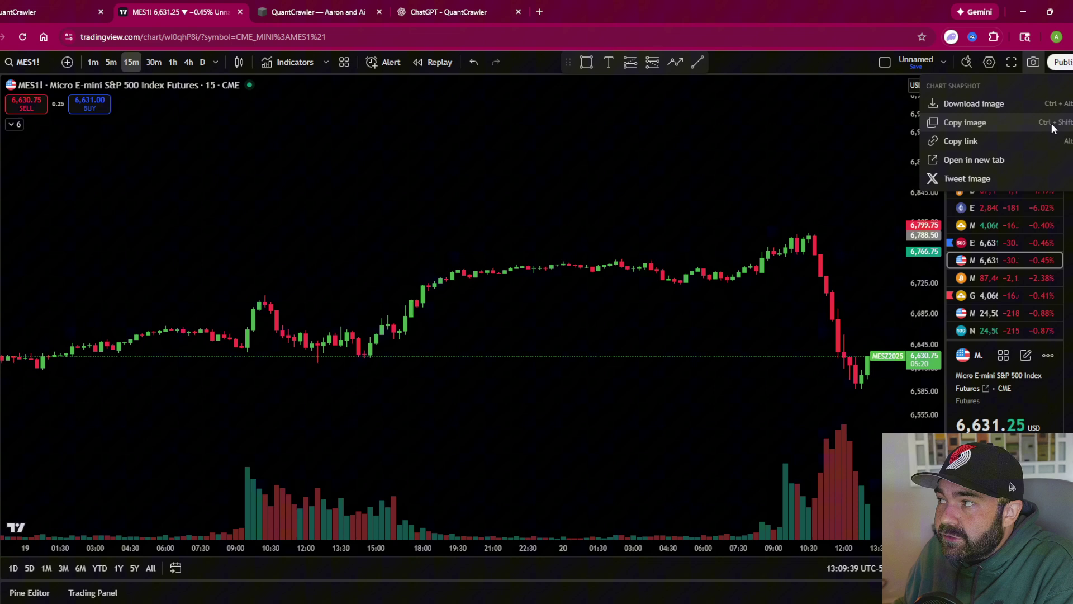
left_click(441, 250)
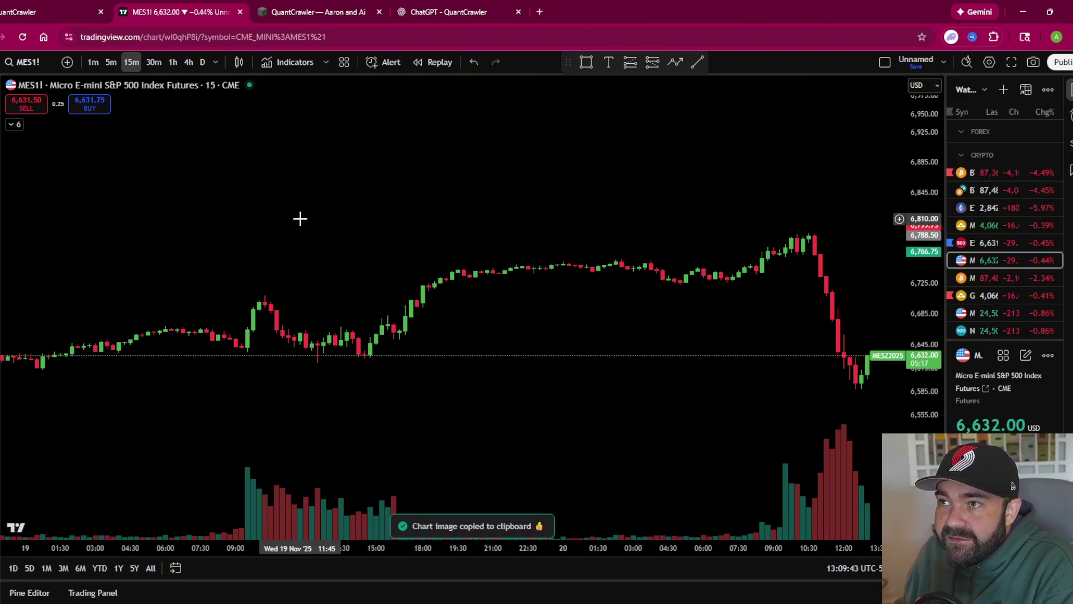
left_click(32, 11)
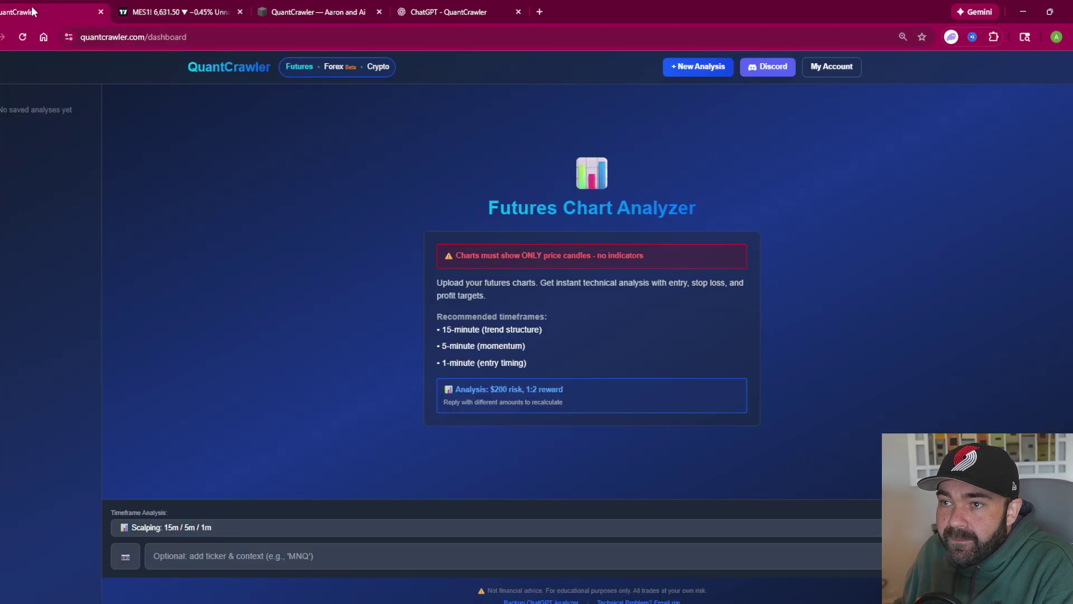
left_click(344, 560)
key("ctrl+v")
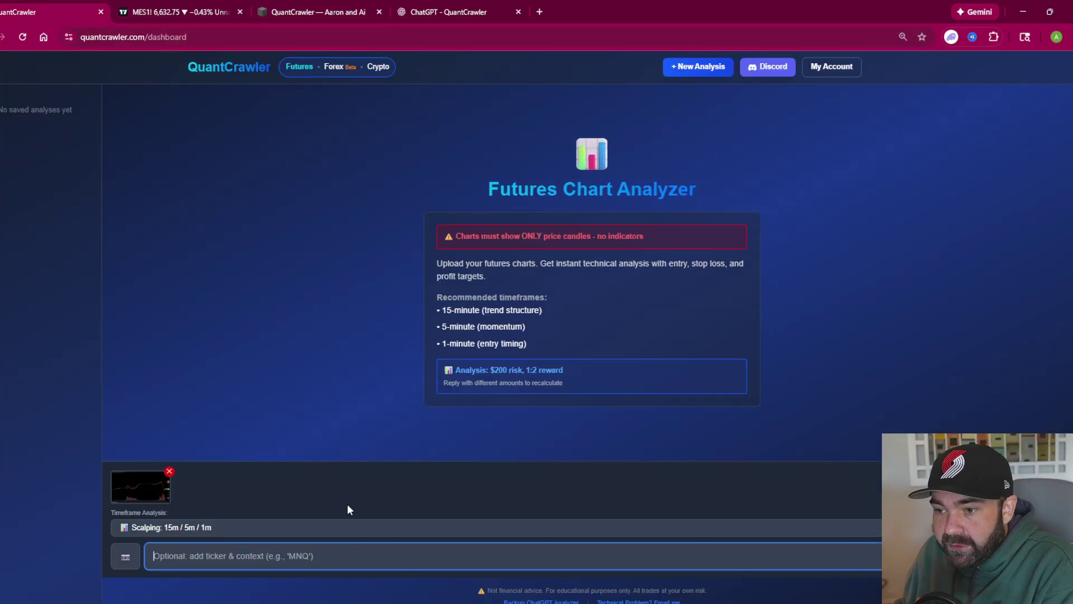
Step: Copy the 5-minute MES1! chart image and paste it into QuantCrawler
left_click(191, 4)
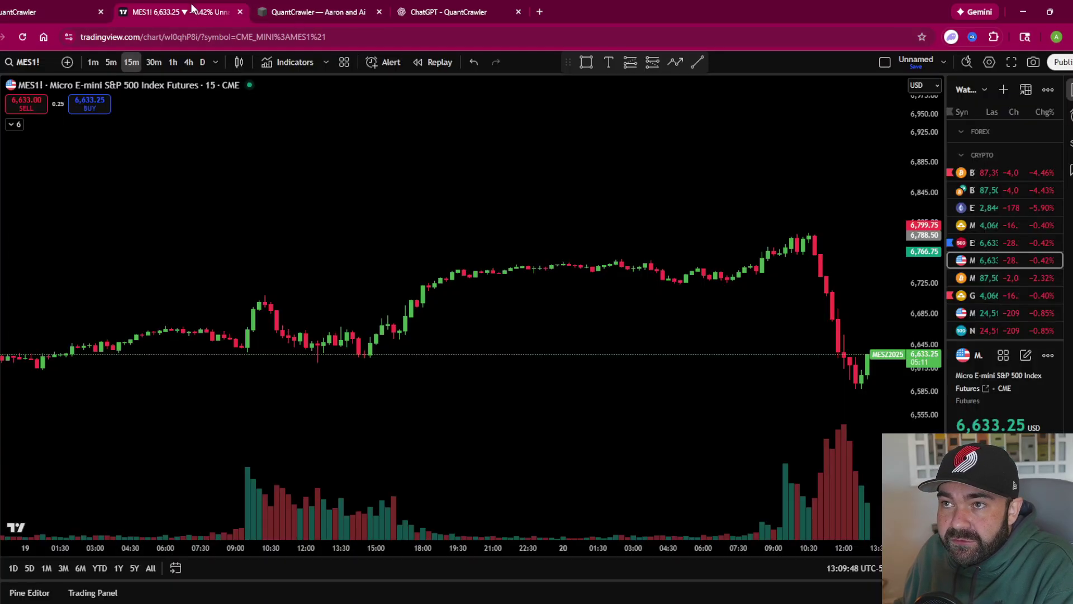
left_click(112, 62)
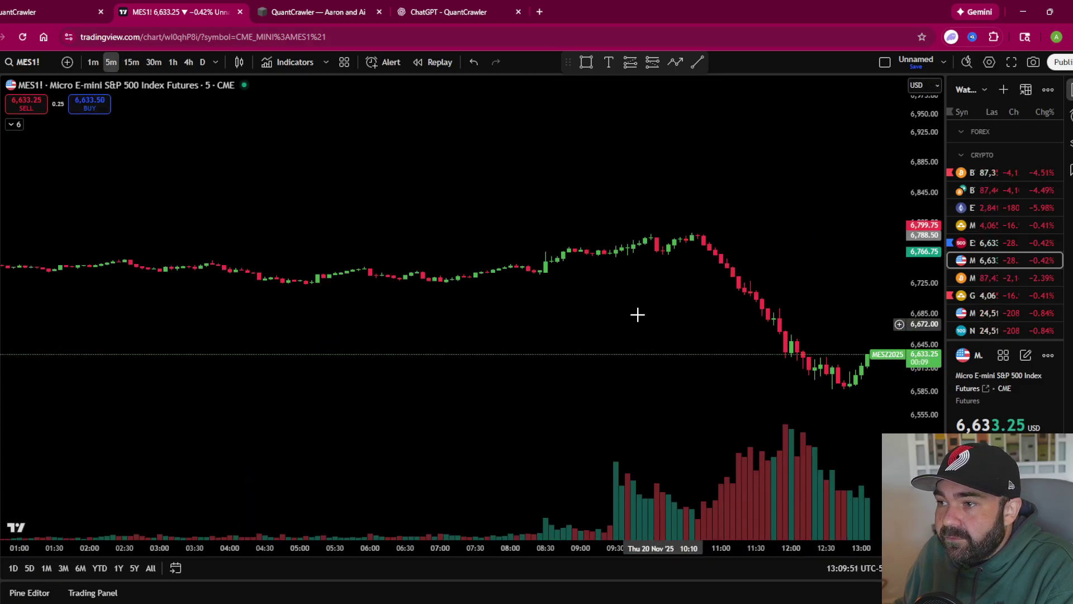
key("ctrl+shift+s")
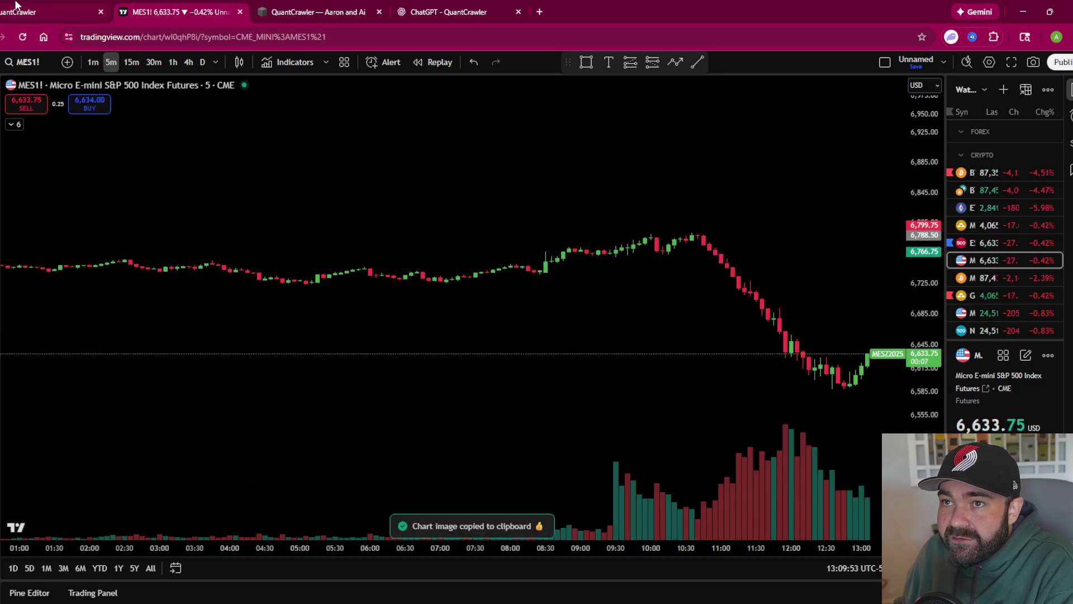
key("ctrl+shift+Tab")
key("ctrl+v")
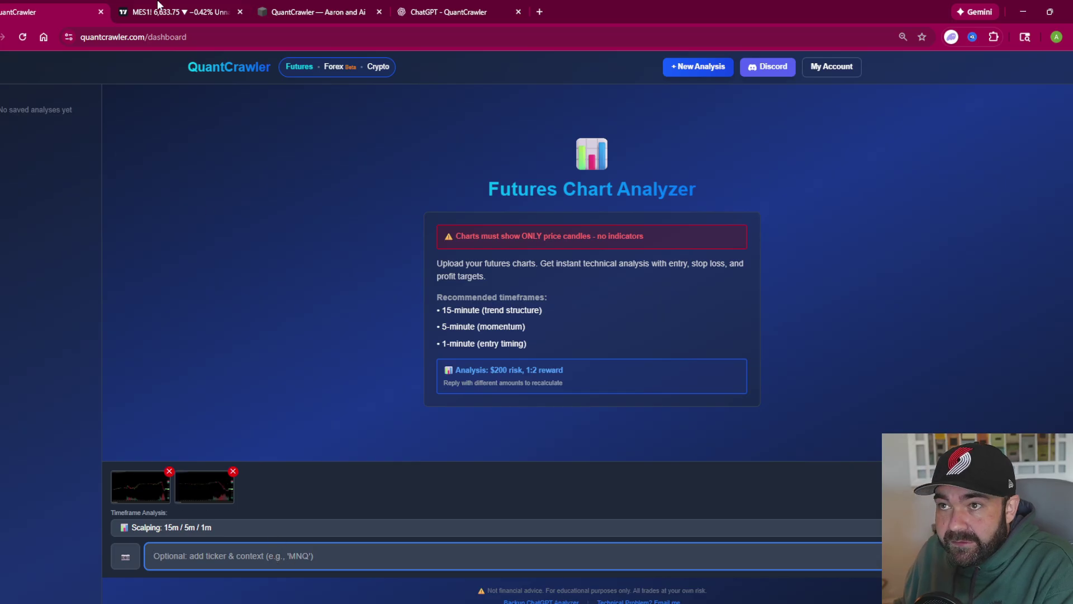
Step: Copy the 1-minute MES1! chart image and paste it into QuantCrawler
key("ctrl+Tab")
left_click(93, 62)
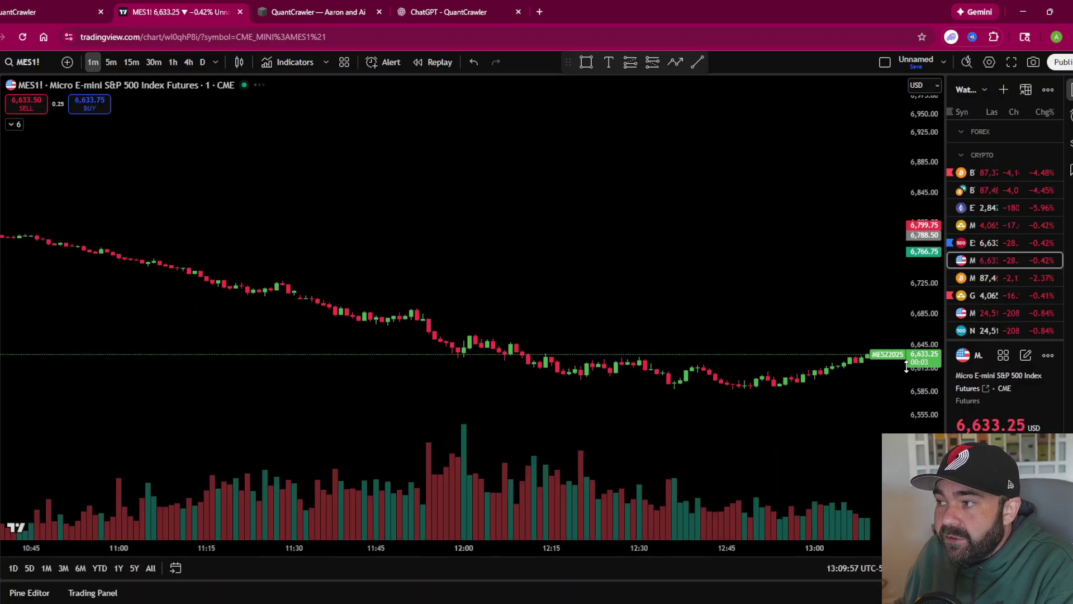
key("ctrl+shift+s")
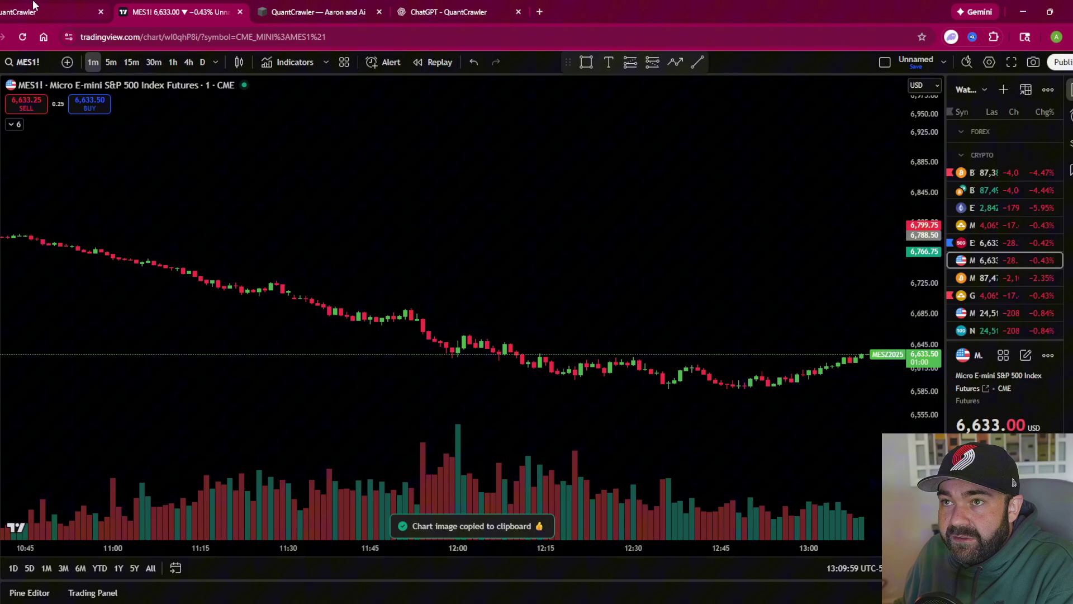
left_click(3, 8)
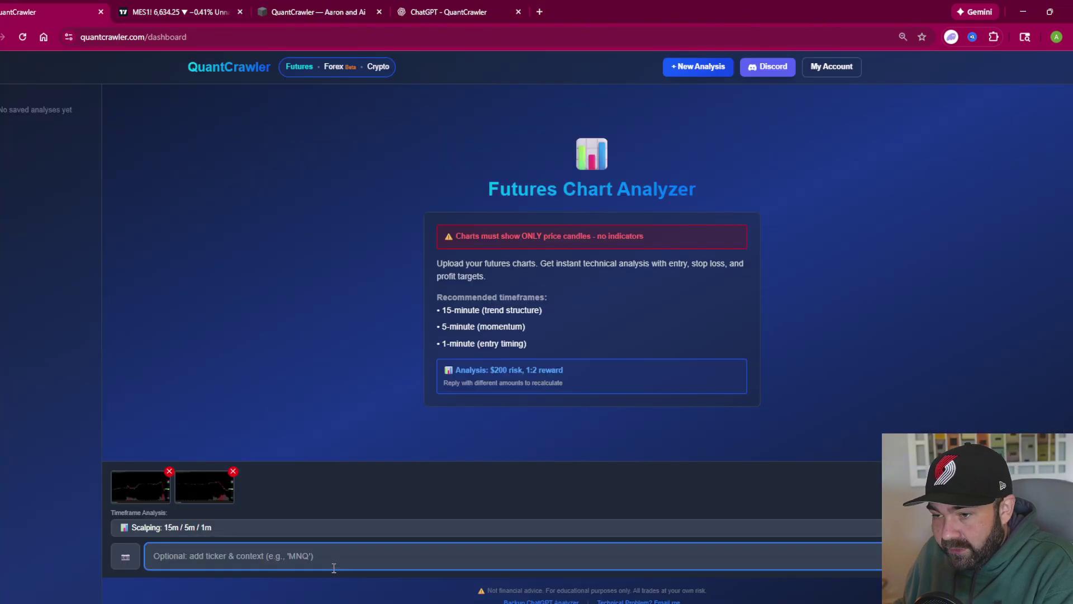
key("ctrl+v")
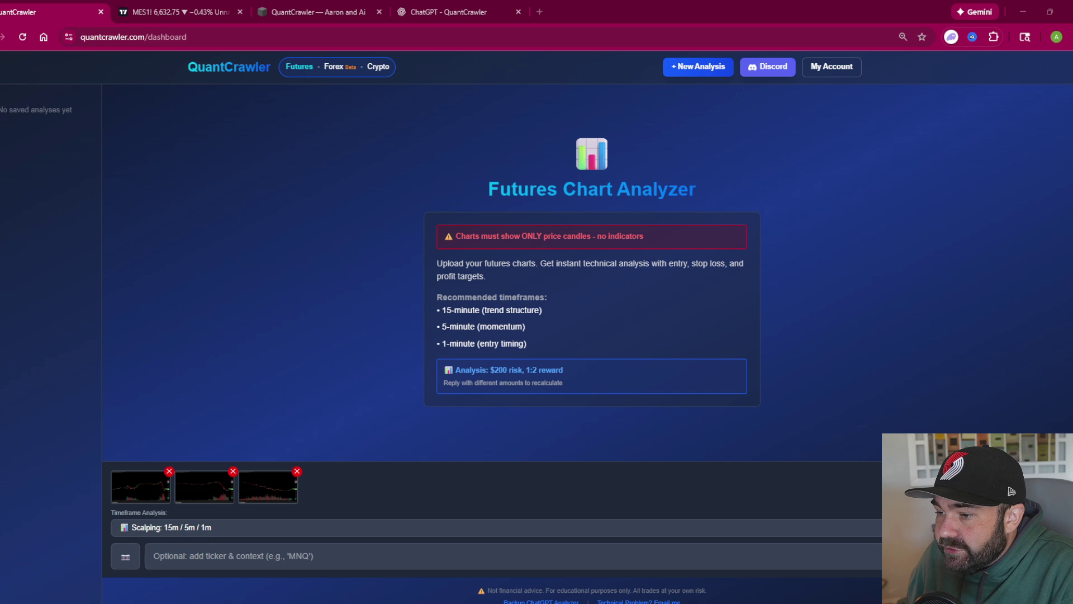
left_click(341, 562)
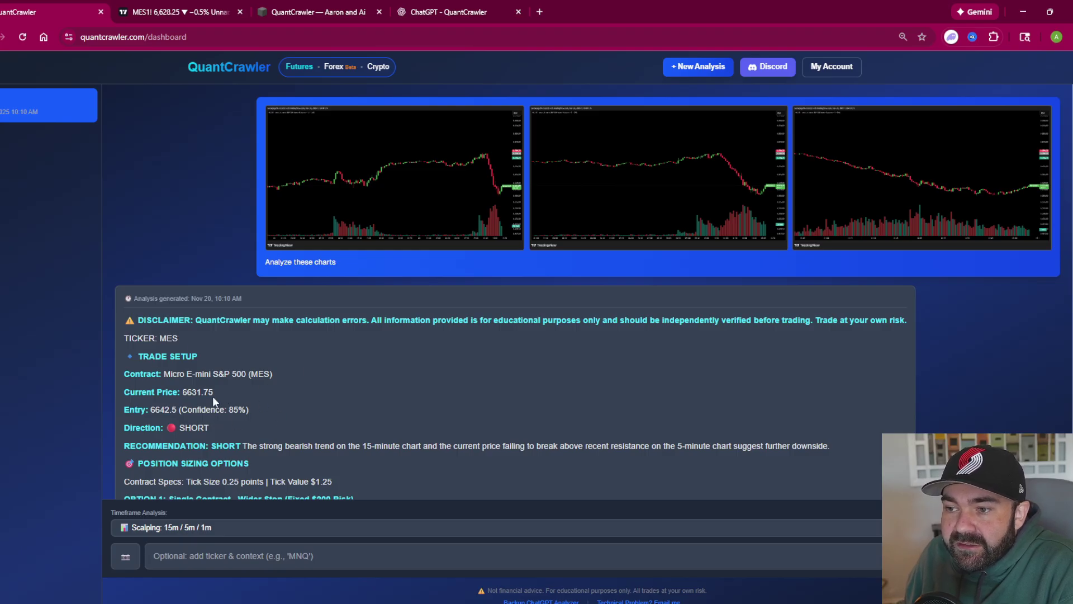
left_click(144, 12)
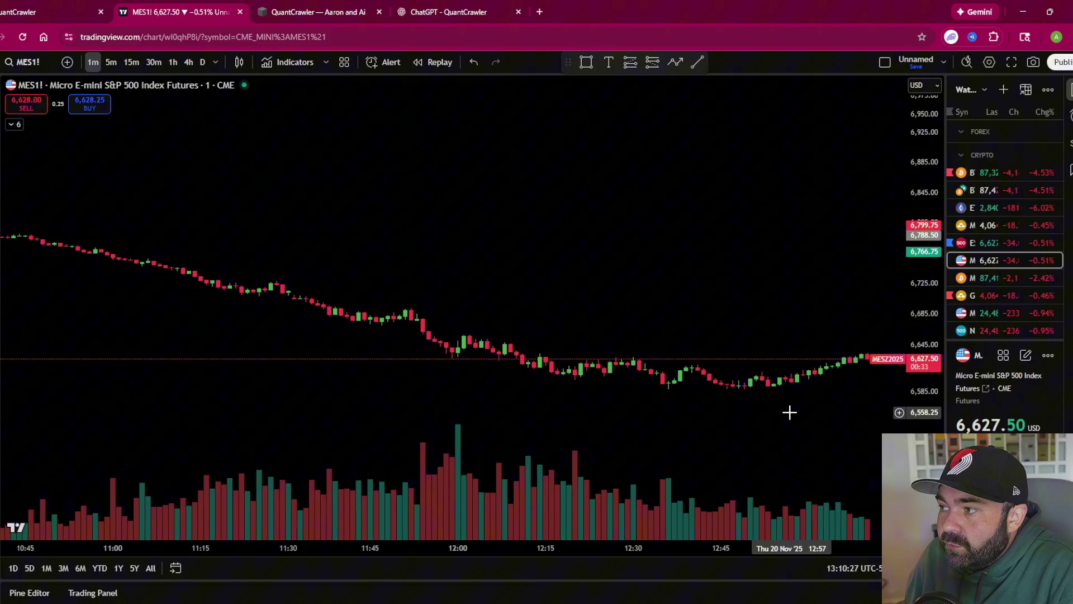
left_click_drag(790, 412, 772, 364)
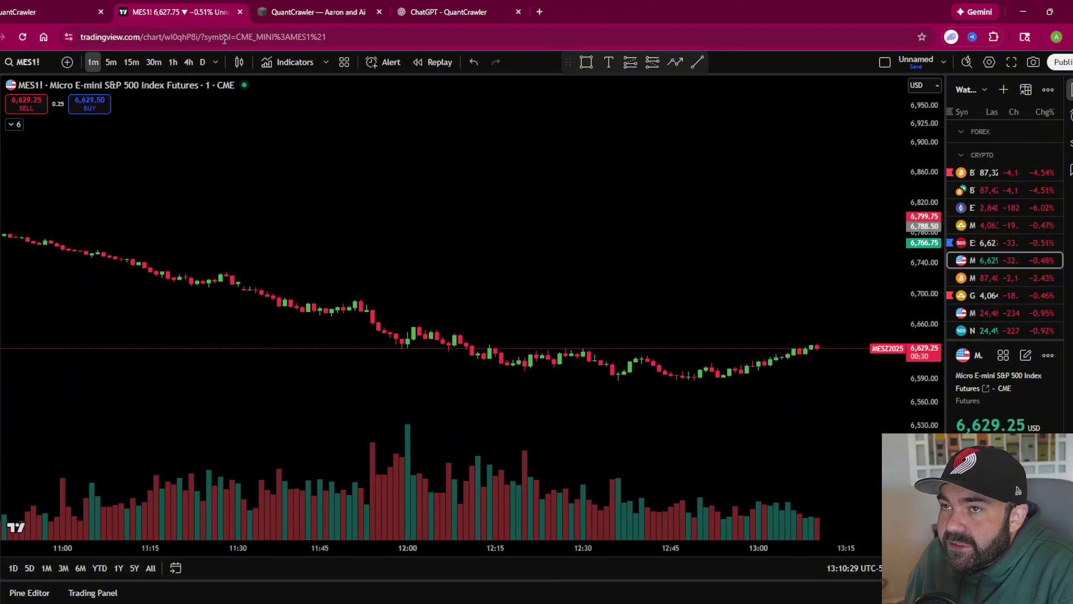
key("ctrl+shift+Tab")
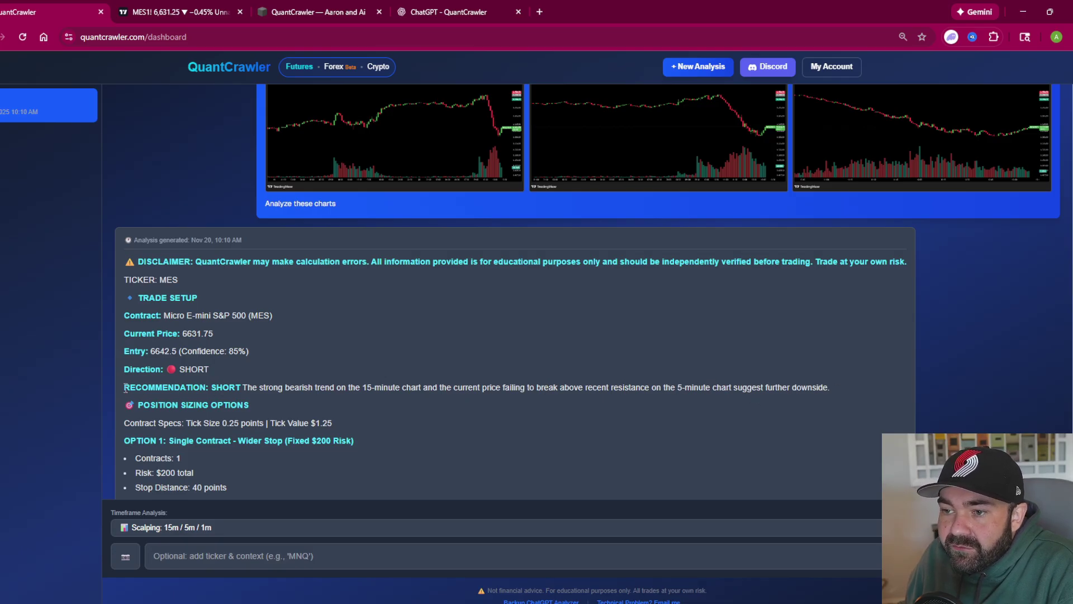
left_click_drag(125, 387, 244, 388)
Step: Review Options 1–3, highlighting Option 3's stop 6684.75 and target 6579.13
scroll(465, 302, "down", 5)
left_click(501, 306)
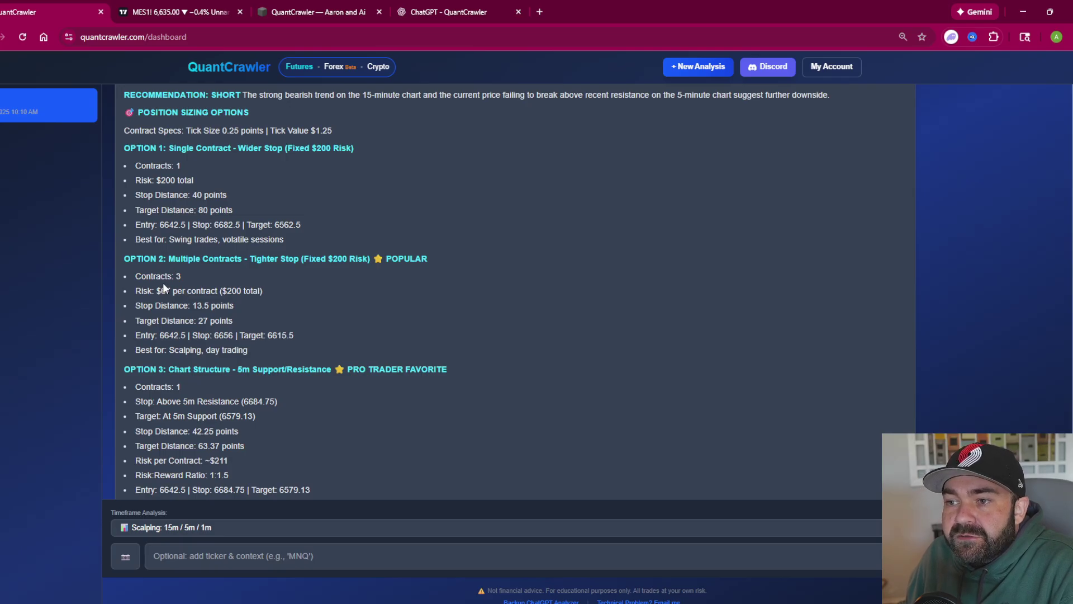
scroll(197, 284, "down", 1)
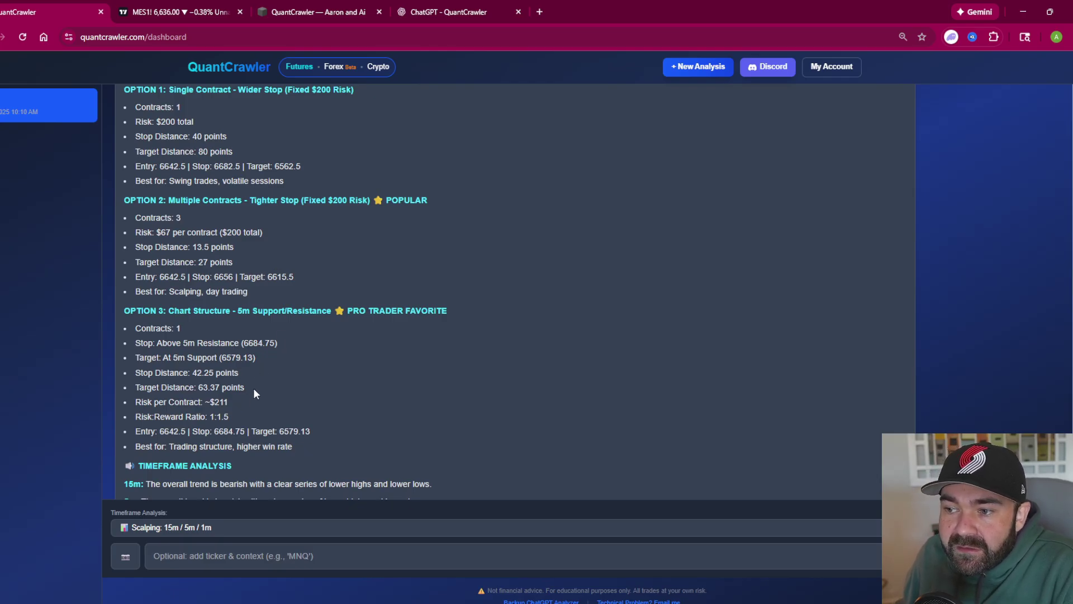
left_click_drag(253, 388, 123, 340)
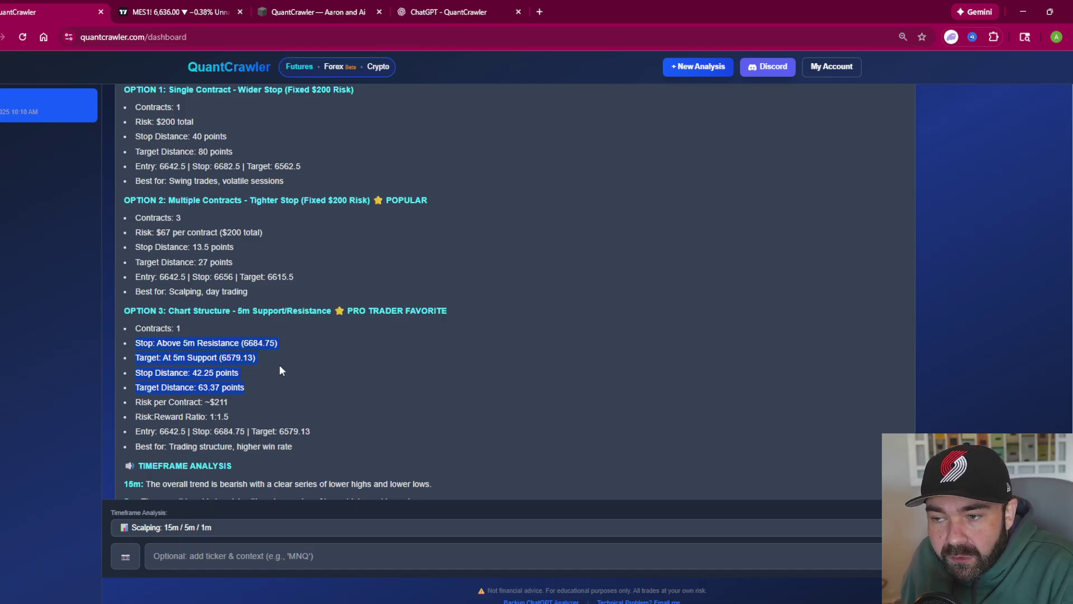
left_click(333, 434)
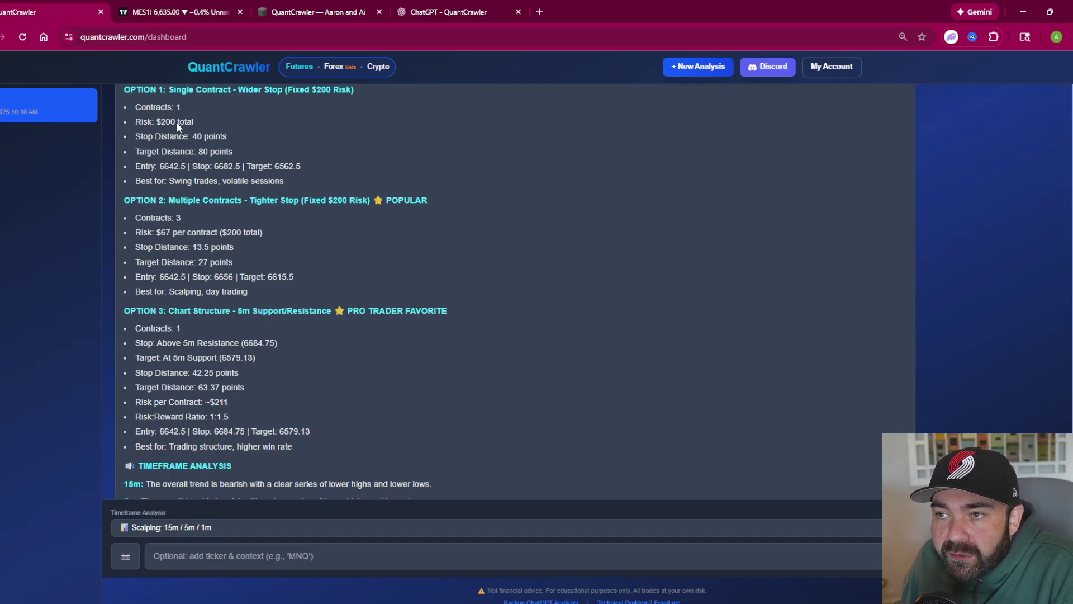
Step: Highlight the EXECUTION line under Key Levels, then switch to the live MES1! chart
scroll(217, 205, "down", 5)
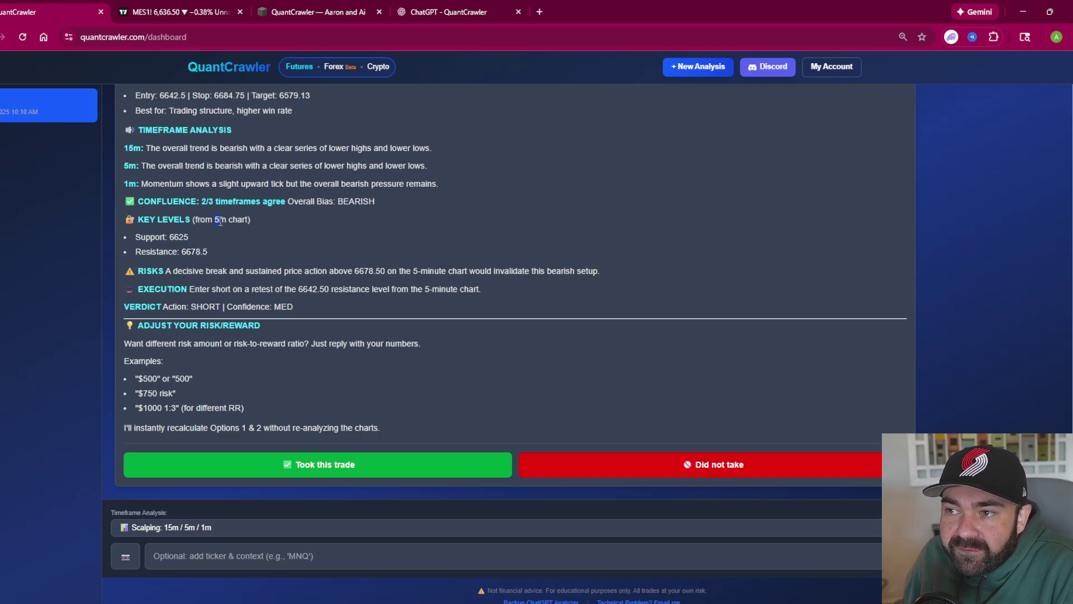
left_click_drag(190, 289, 489, 298)
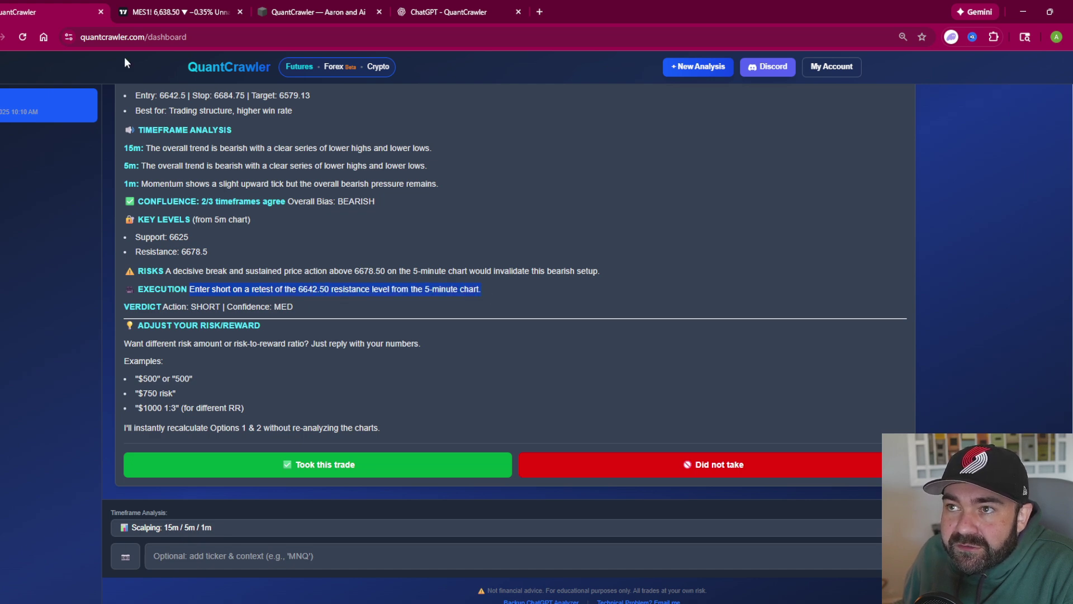
left_click(176, 12)
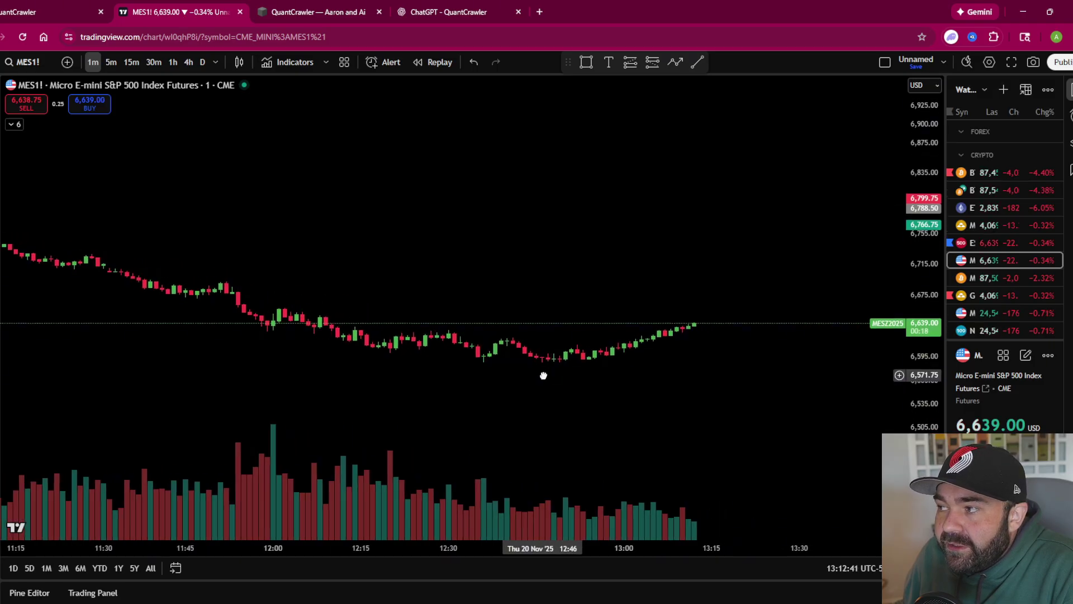
Step: Check the latest MES1! bars, then return to QuantCrawler's short verdict and risk-reward examples
left_click_drag(543, 375, 538, 375)
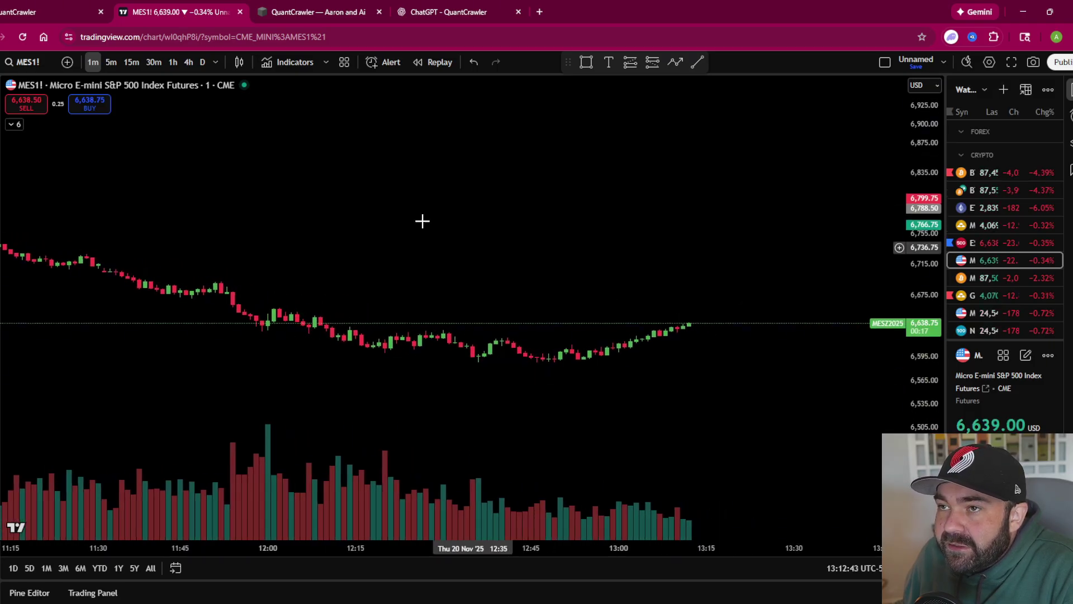
key("ctrl+shift+Tab")
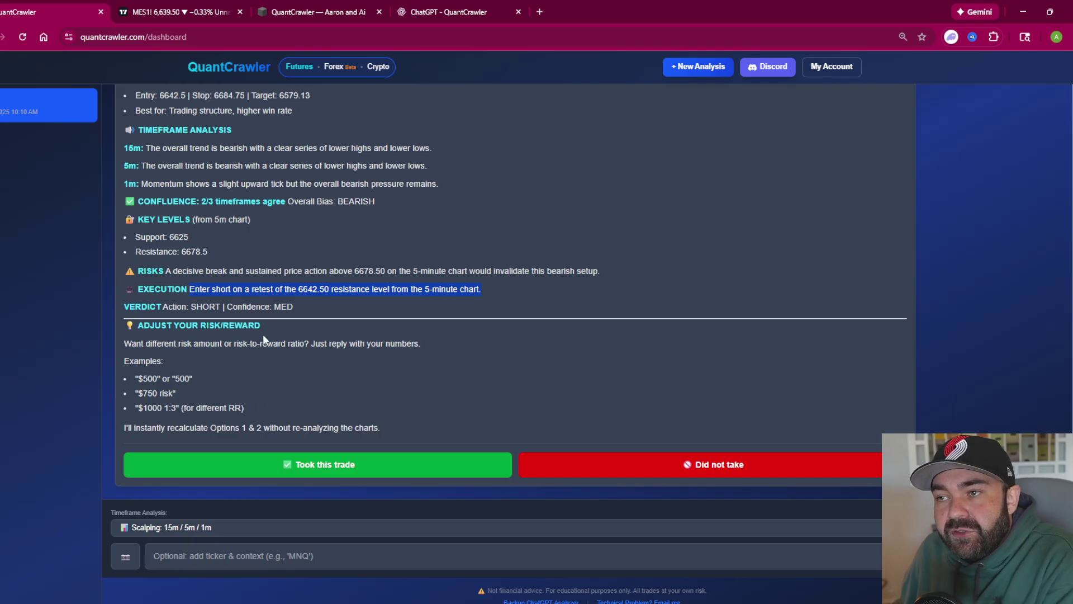
scroll(302, 352, "up", 5)
scroll(301, 352, "up", 3)
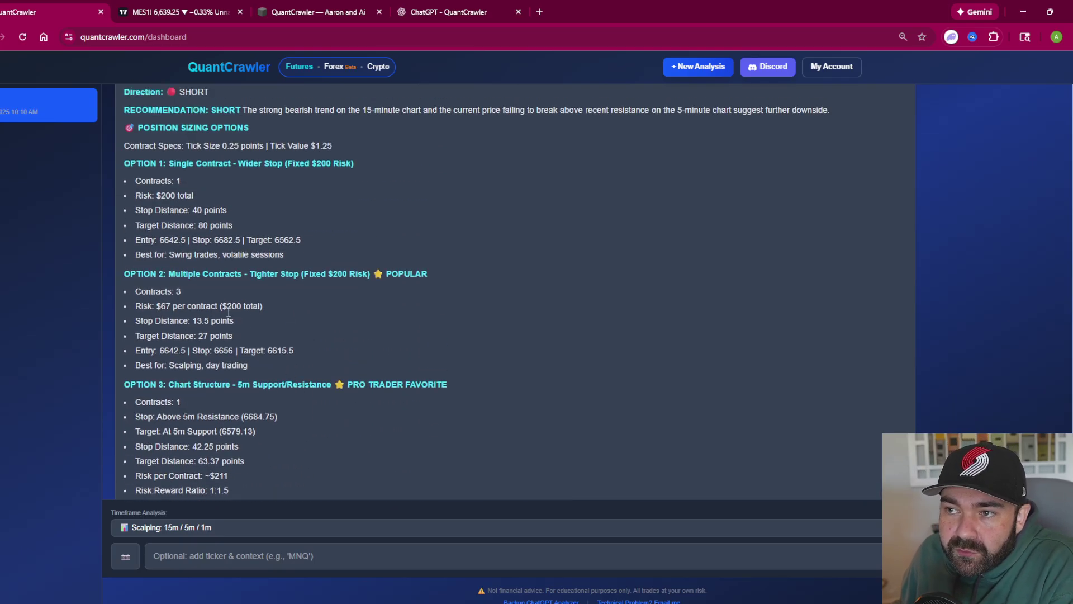
scroll(269, 372, "down", 5)
scroll(244, 368, "down", 2)
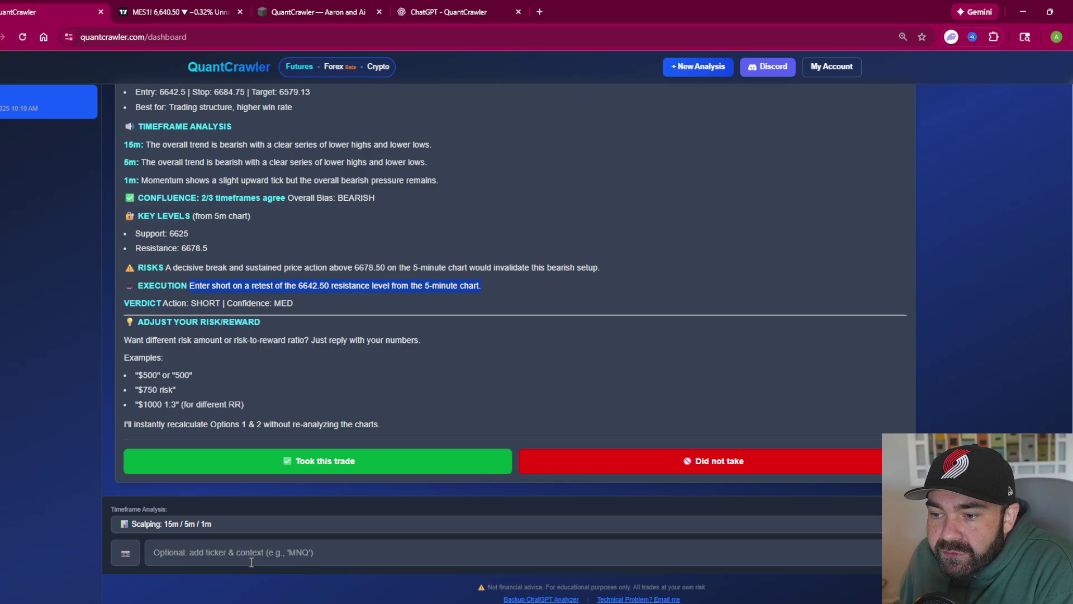
Step: Ask QuantCrawler to recalculate the MES position options for $1,000 risk
left_click(393, 556)
type("$1")
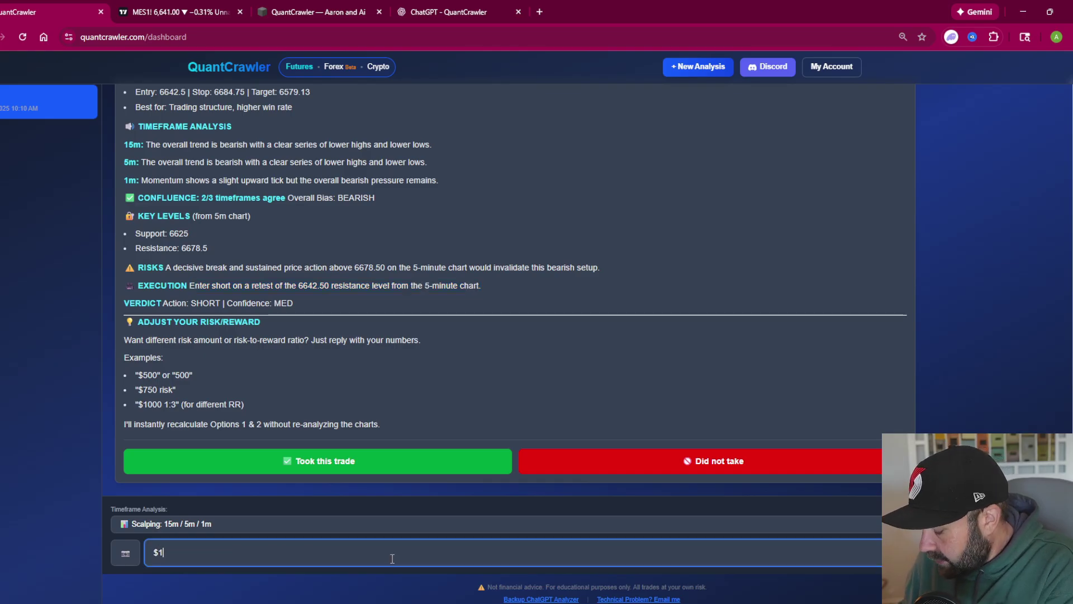
type(",000")
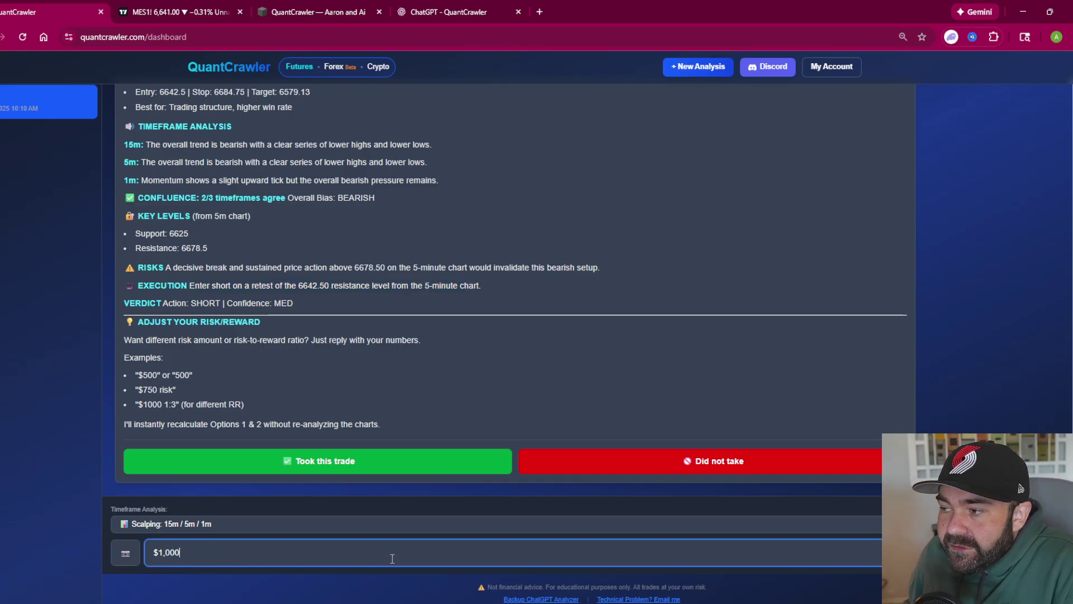
key("Return")
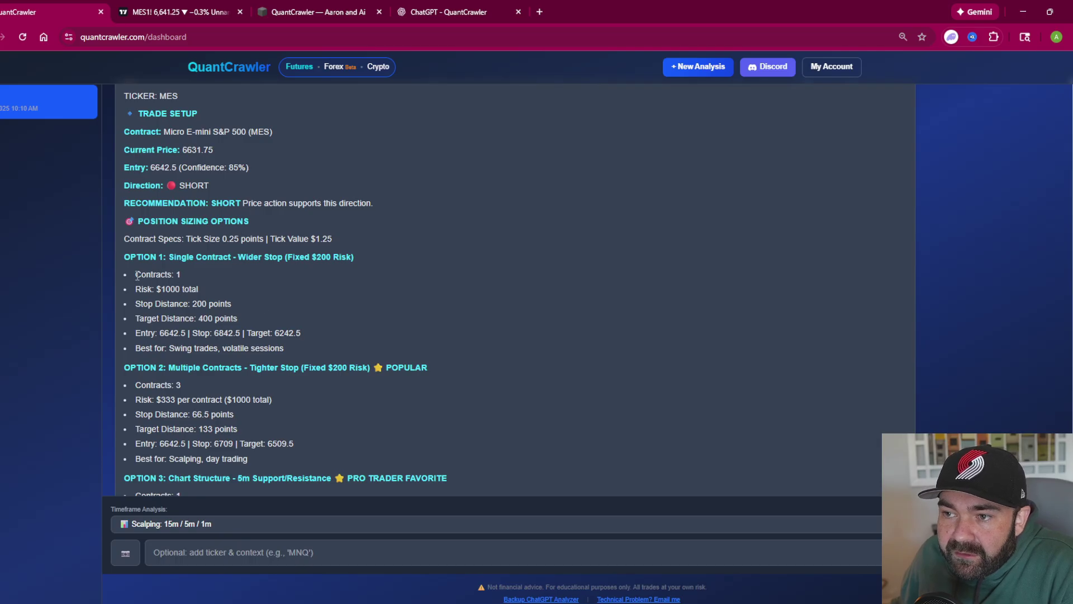
Step: Highlight Option 1's new $1000 risk and Option 2's $333 per-contract risk, then return to TradingView
left_click_drag(136, 274, 284, 347)
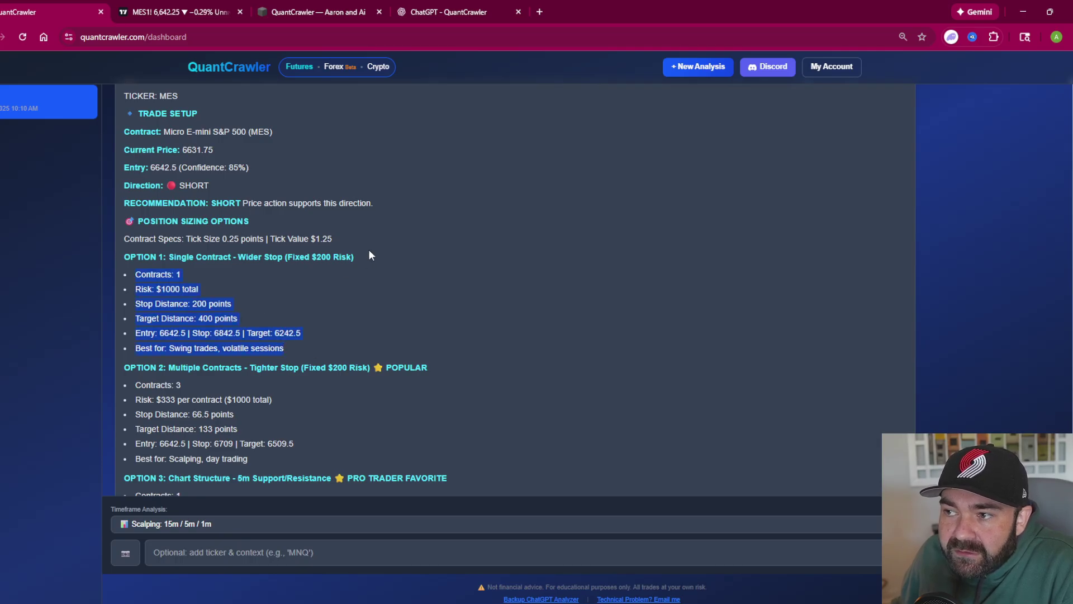
left_click_drag(359, 260, 307, 261)
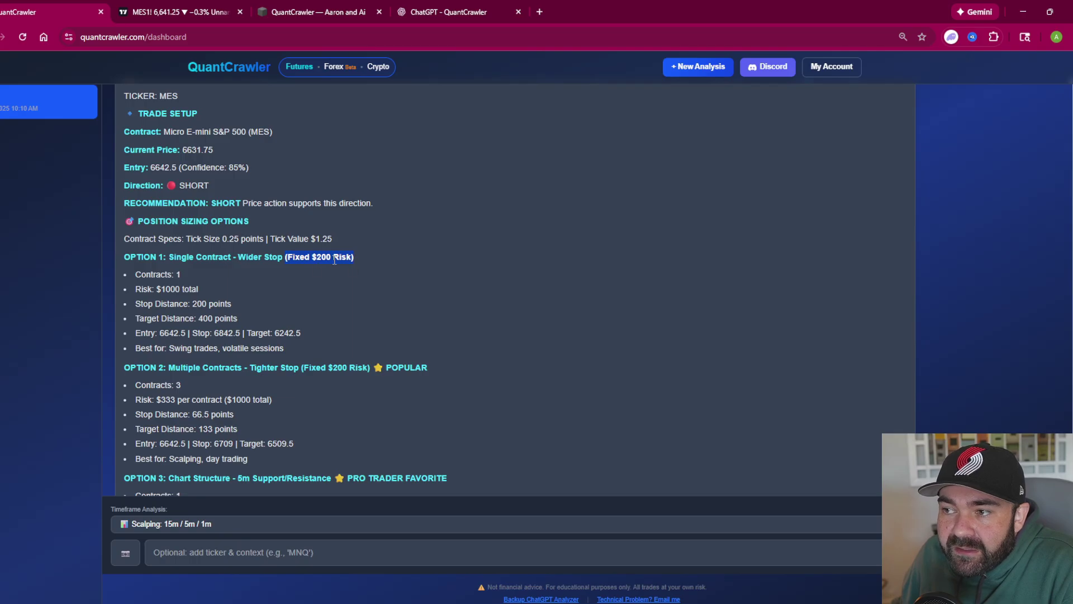
left_click(166, 288)
left_click_drag(161, 289, 190, 290)
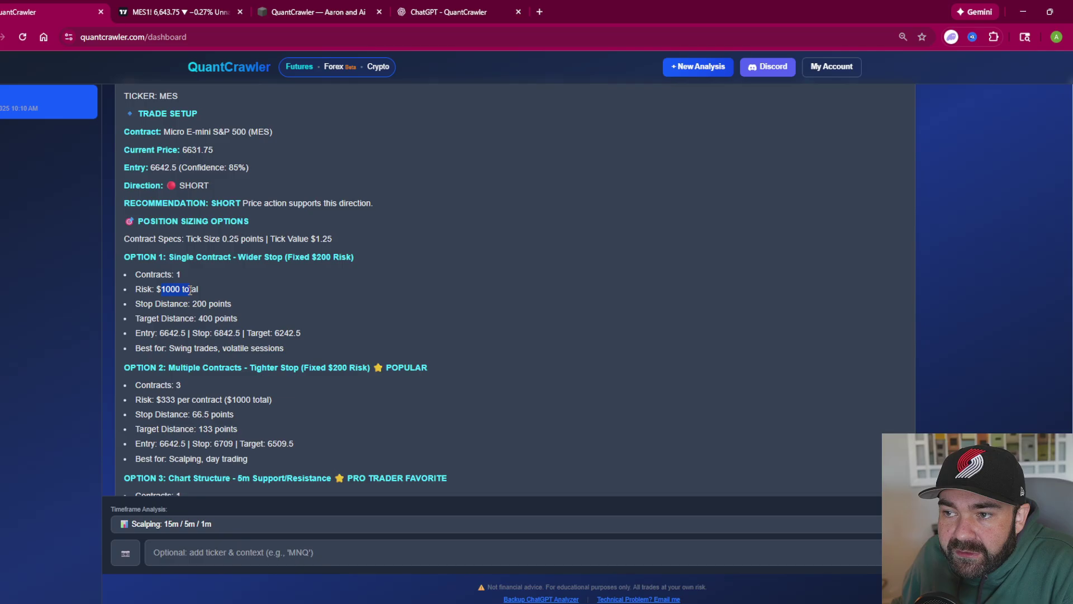
scroll(262, 384, "down", 1)
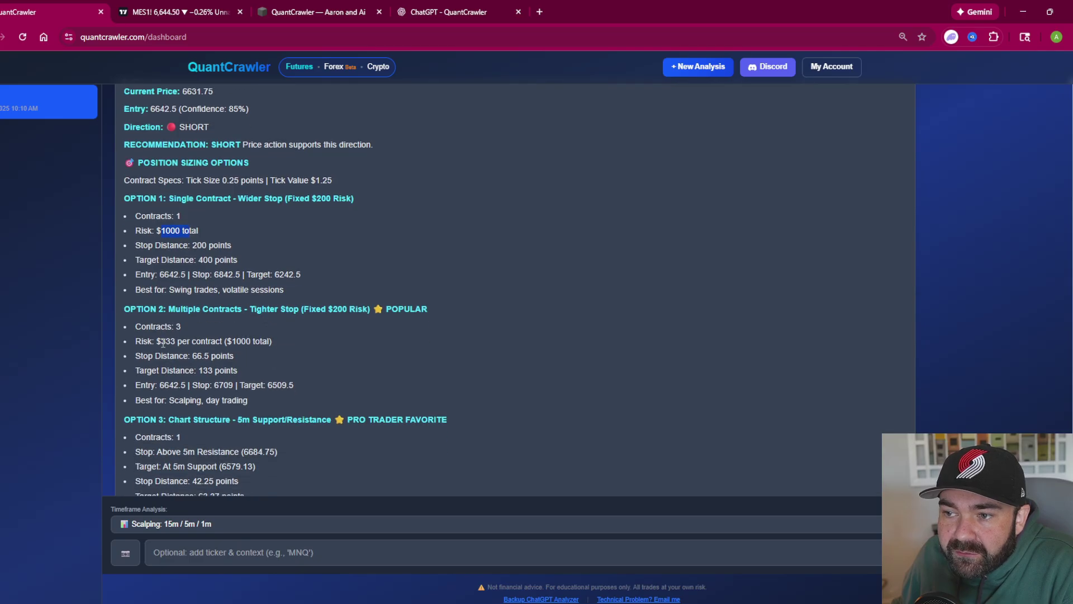
left_click_drag(161, 342, 257, 342)
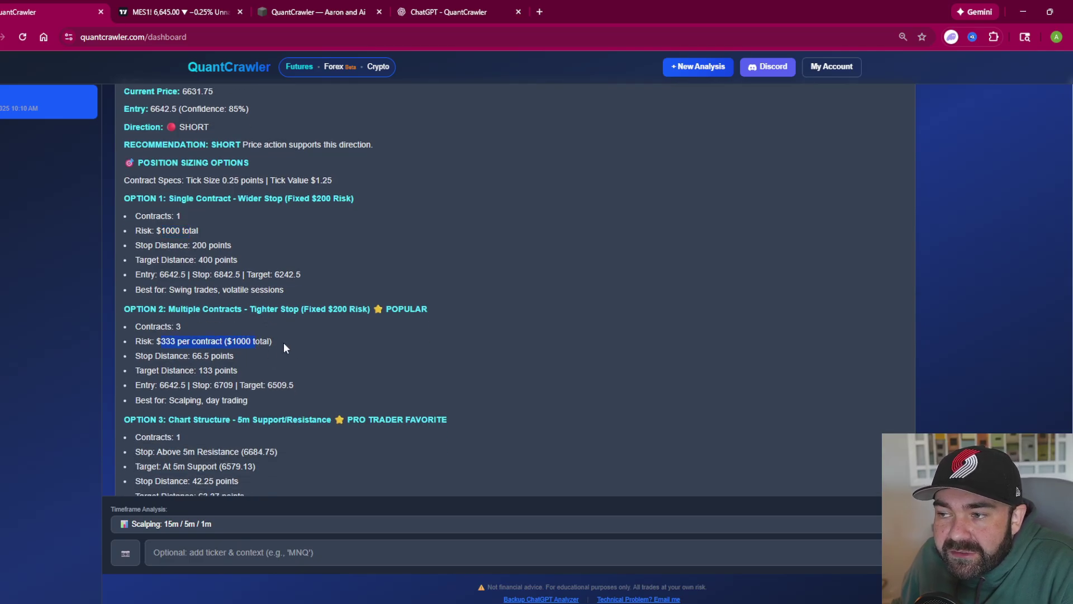
key("ctrl+Tab")
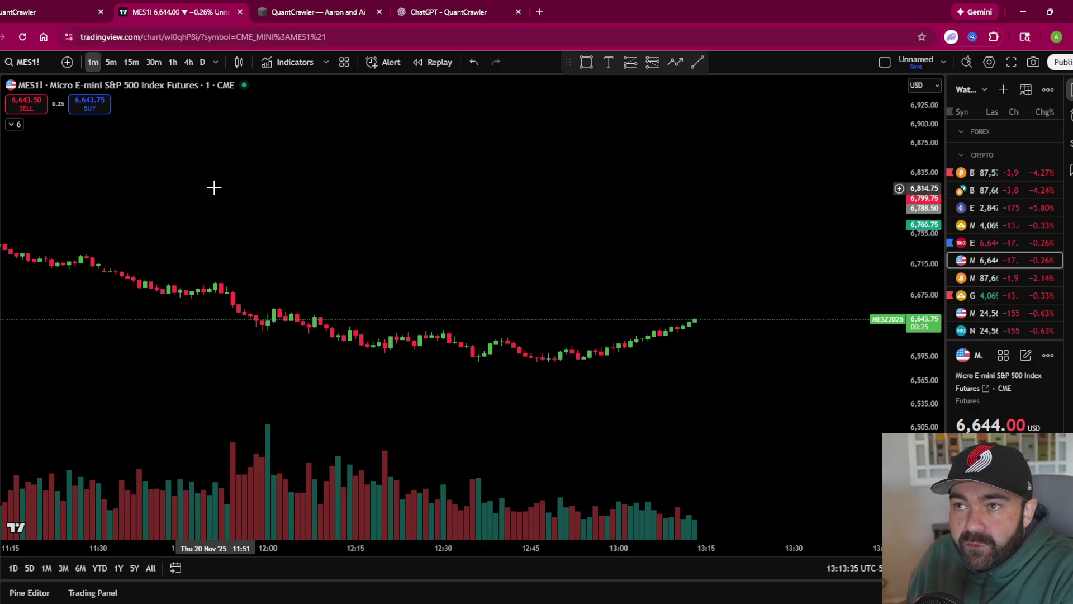
Step: Switch TradingView to MGC1! Micro Gold Futures on 15 minutes, fitting the full price range
left_click(28, 62)
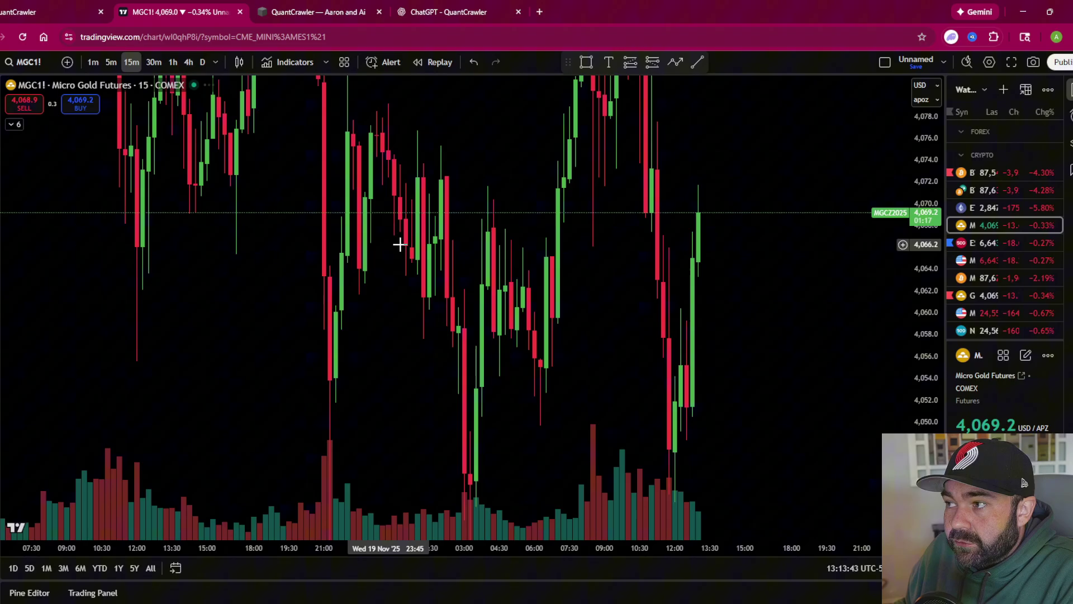
left_click_drag(910, 271, 921, 313)
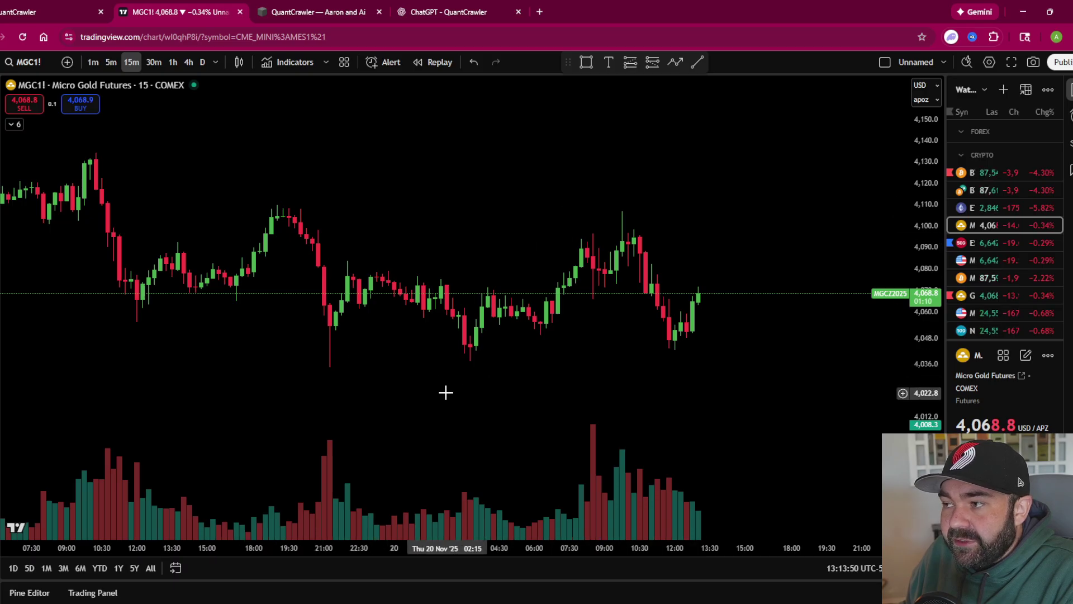
left_click_drag(446, 390, 617, 384)
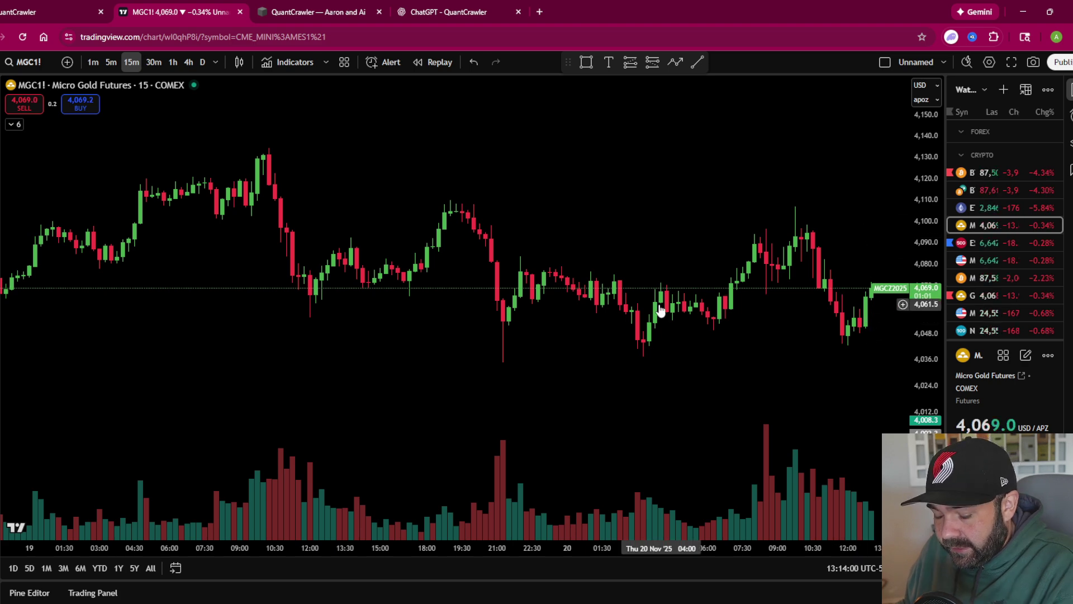
Step: Copy the 15-minute MGC chart image and paste it into QuantCrawler's input
key("ctrl+shift+s")
key("ctrl+1")
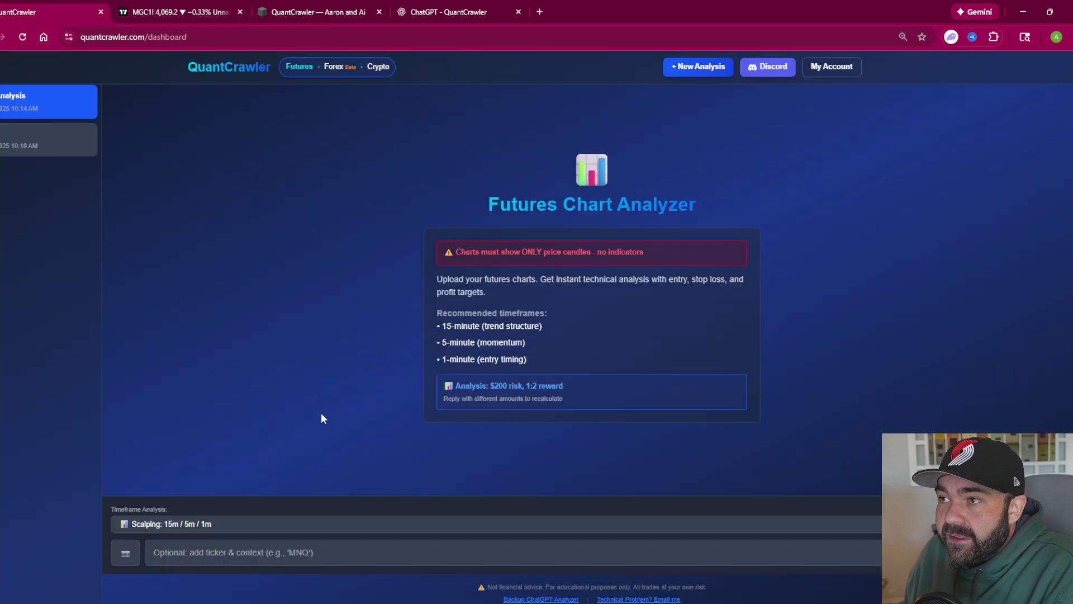
left_click(280, 552)
key("ctrl+v")
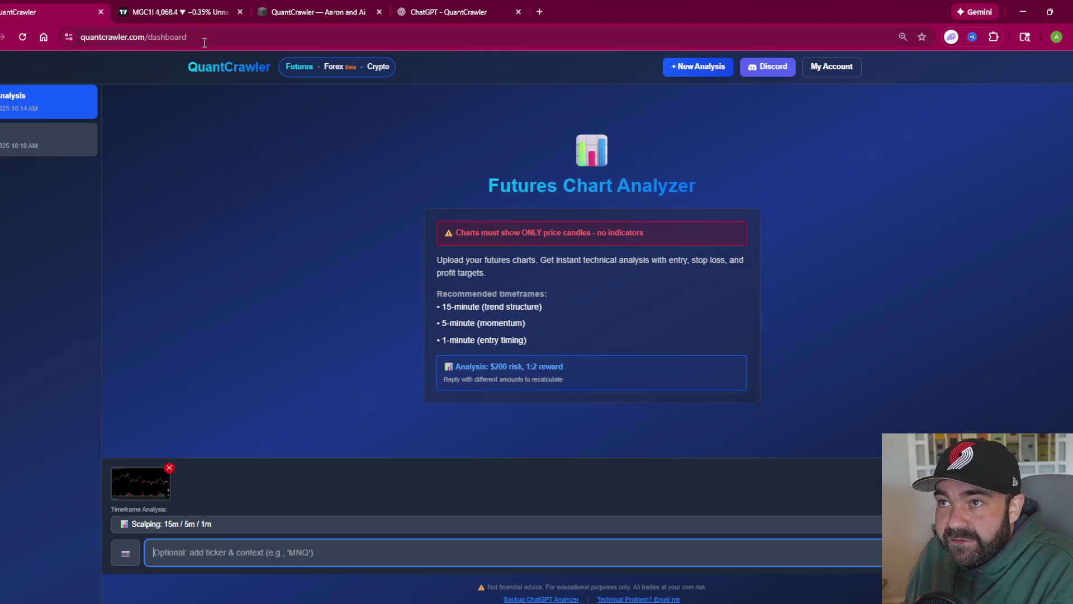
Step: Switch the MGC chart to 5 minutes and paste its image into QuantCrawler
left_click(177, 17)
key("5")
key("Return")
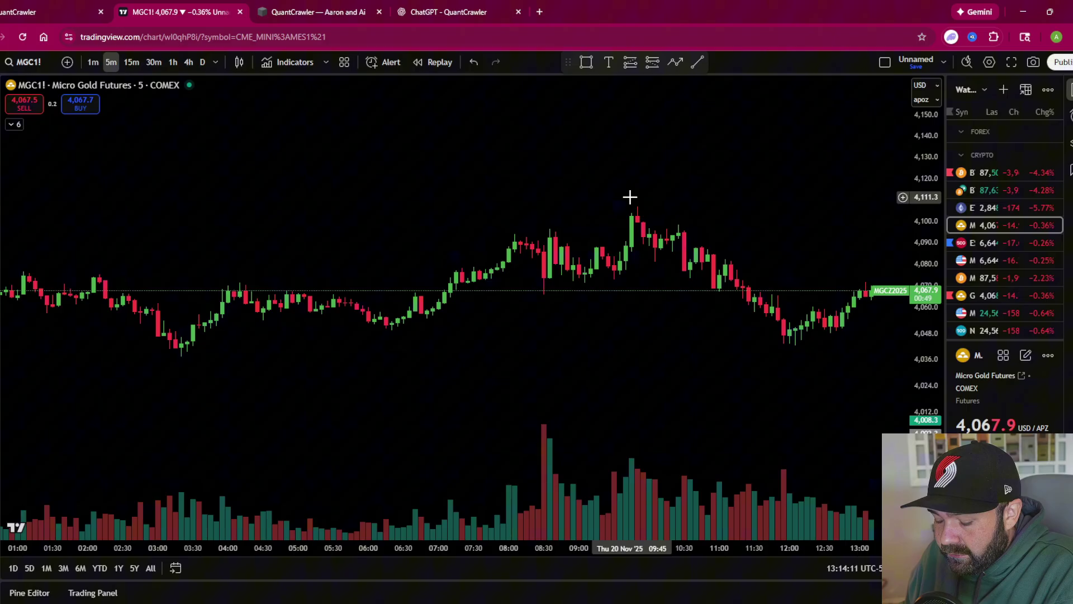
key("ctrl+shift+s")
left_click(56, 12)
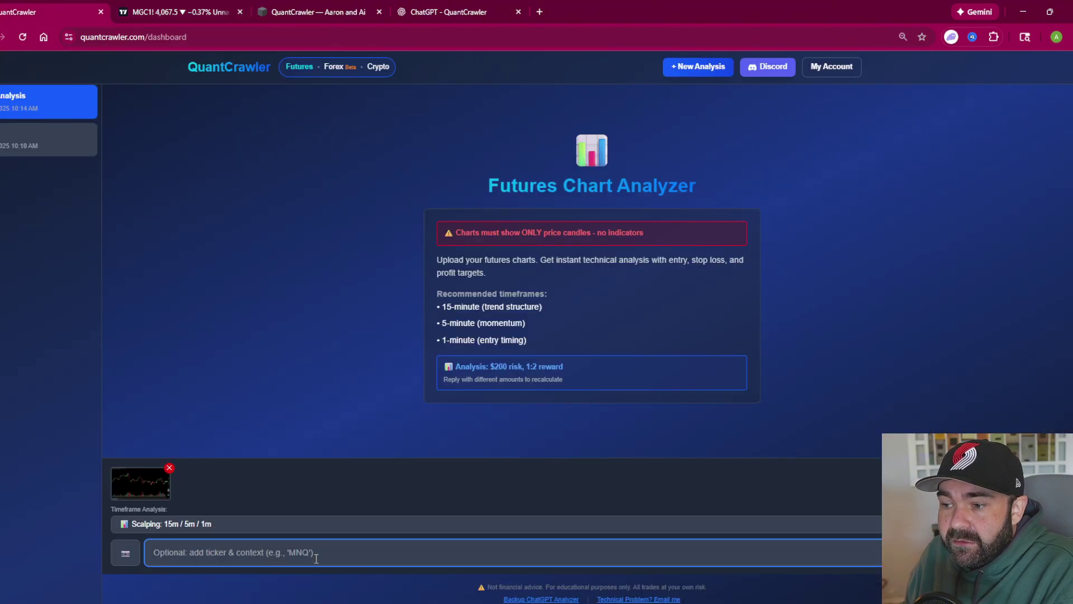
key("ctrl+v")
Step: Add the 1-minute MGC chart image and submit all three charts for analysis
left_click(156, 12)
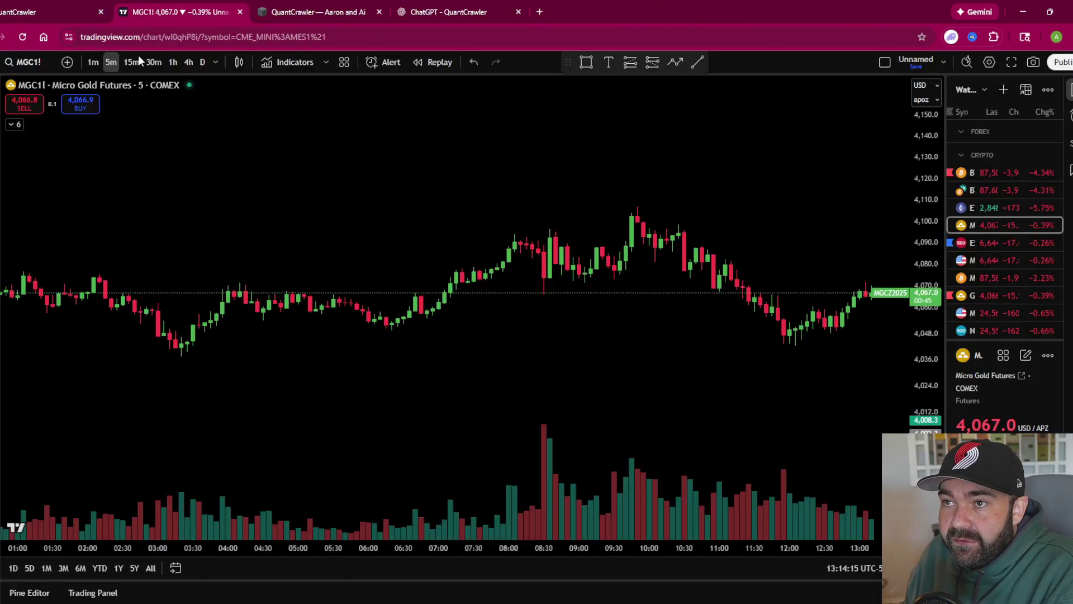
left_click(93, 63)
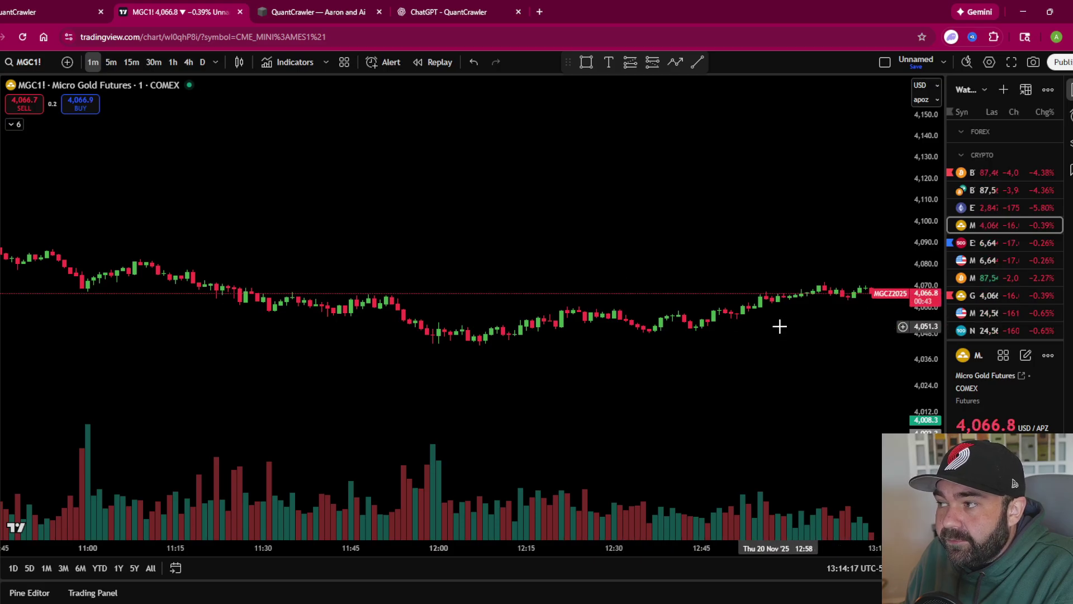
key("ctrl+shift+s")
key("ctrl+shift+Tab")
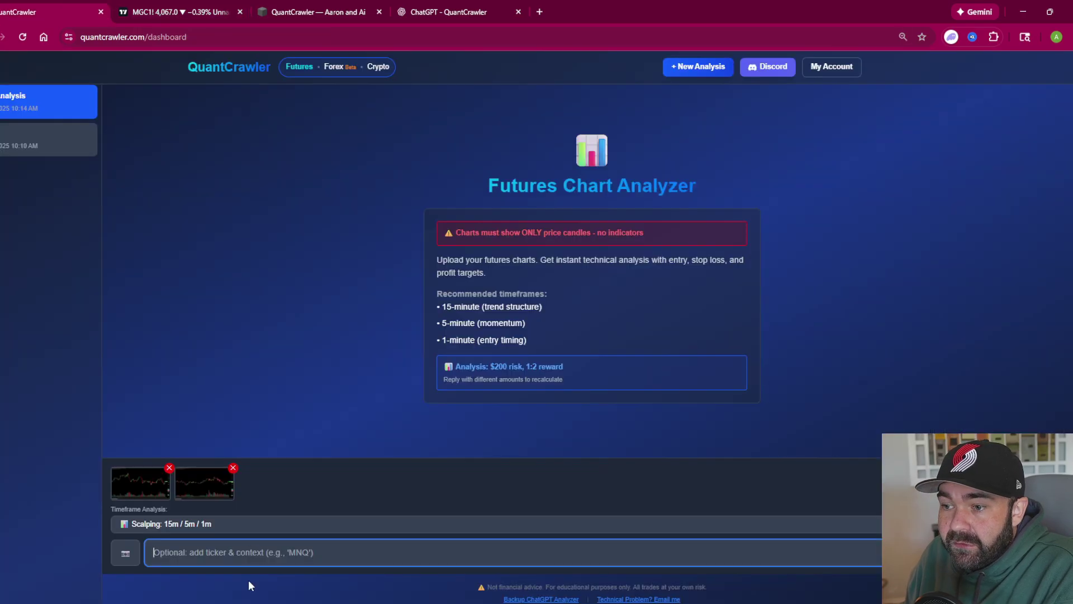
key("ctrl+v")
key("Return")
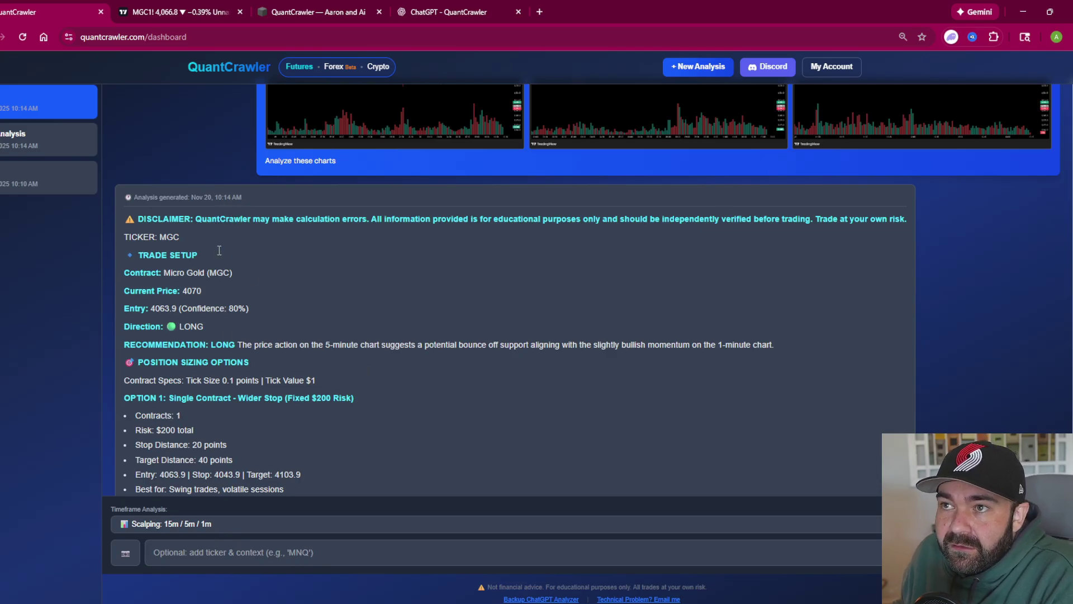
left_click(169, 13)
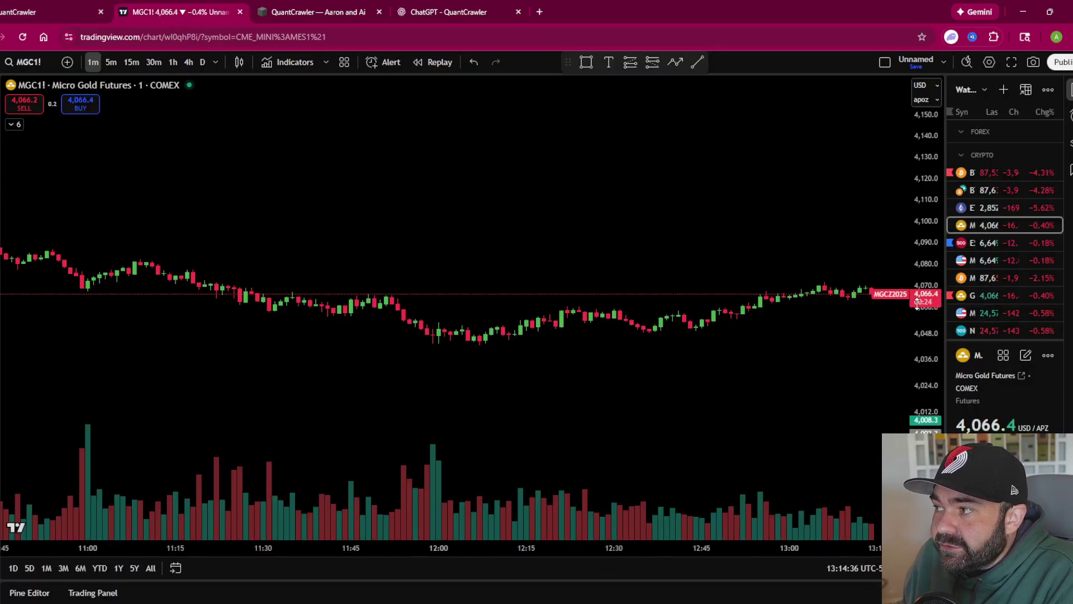
left_click(28, 21)
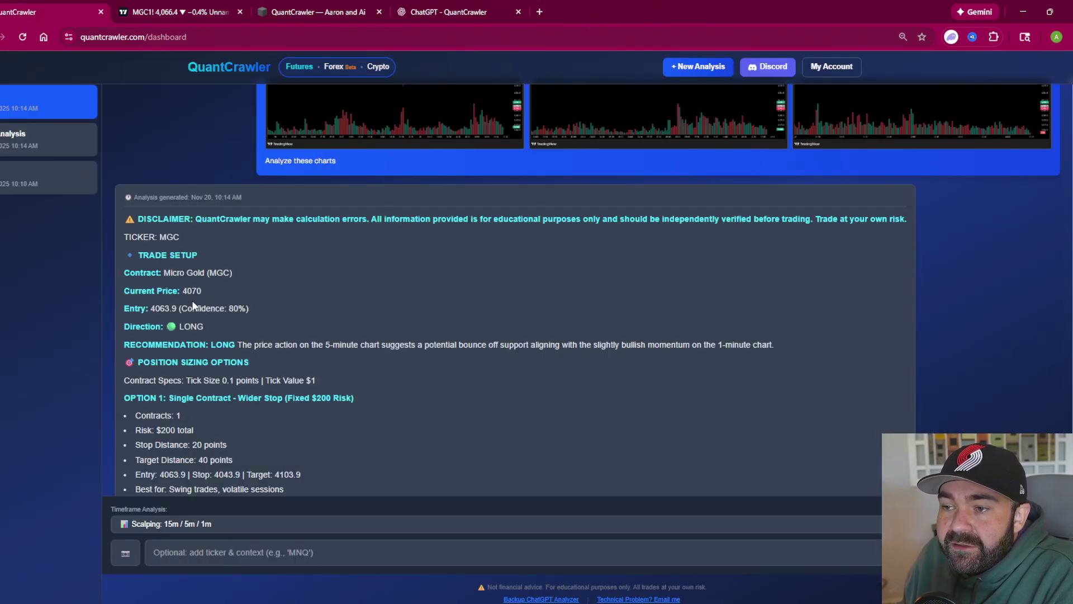
left_click(202, 16)
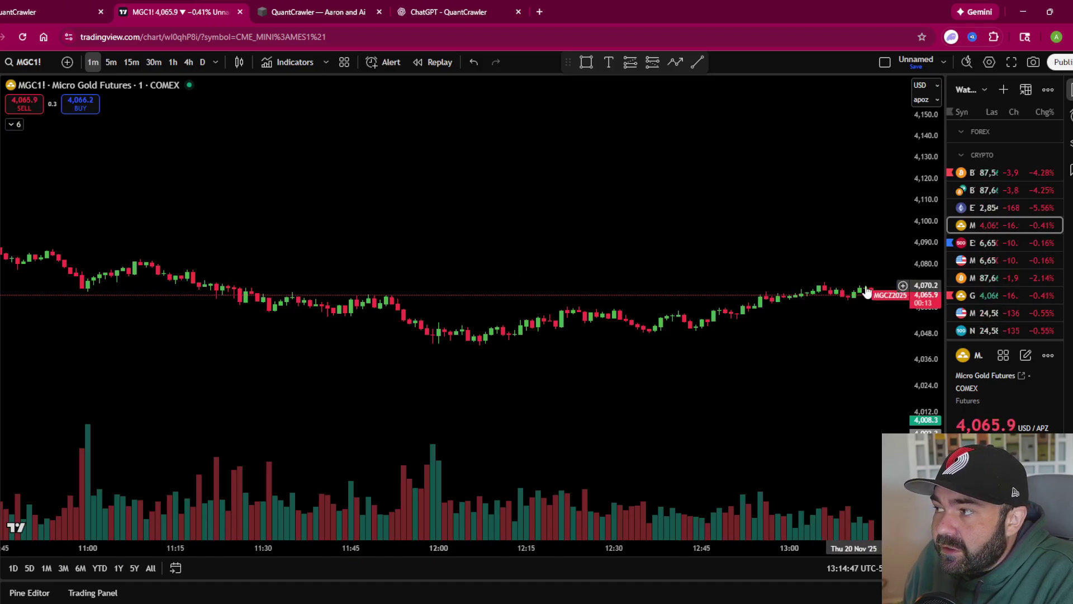
key("ctrl+Page_Up")
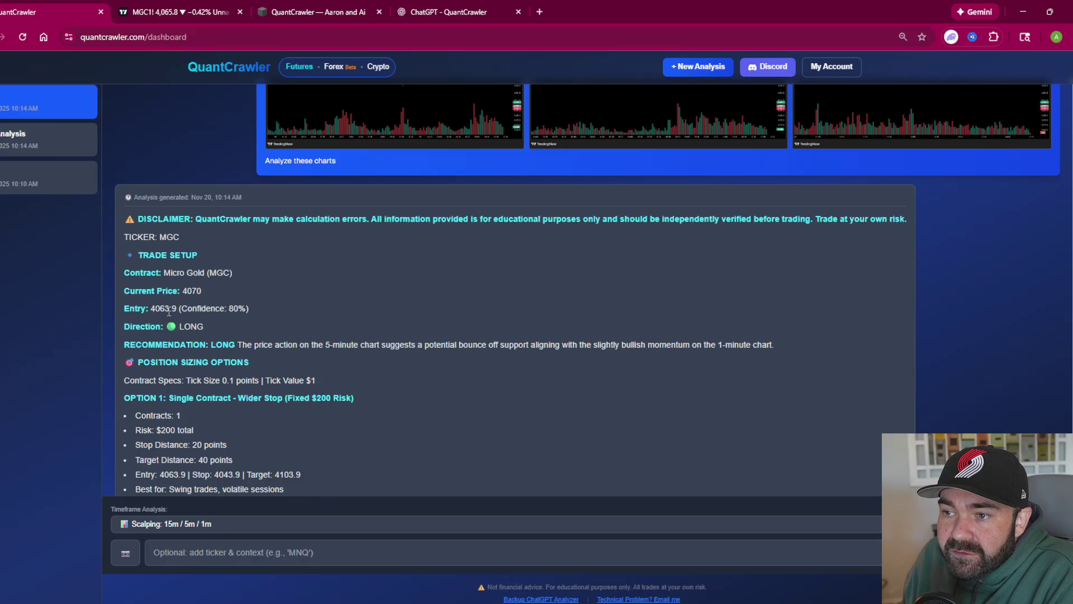
left_click(156, 19)
left_click_drag(809, 330, 760, 318)
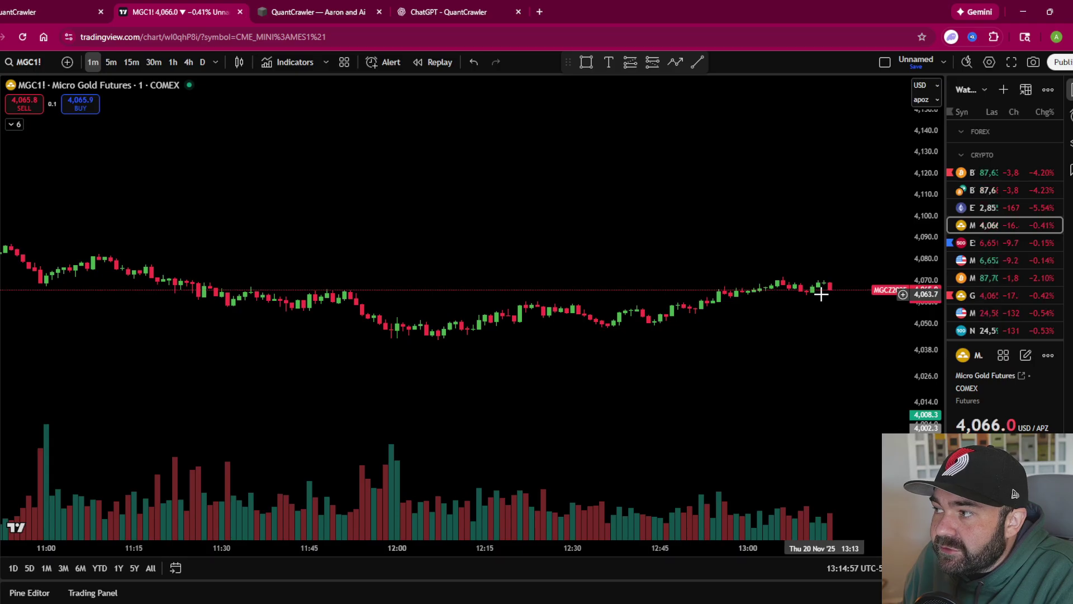
key("ctrl+Page_Up")
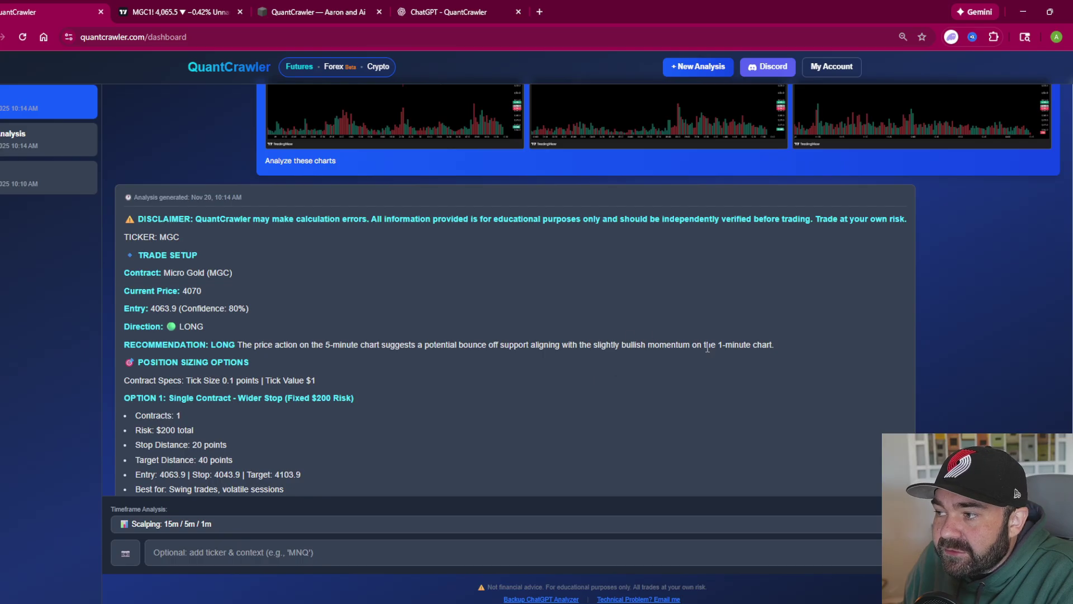
Step: Read through Options 1–3, timeframe analysis and key levels, marking the 4064.5 support, to the long verdict
scroll(392, 327, "down", 2)
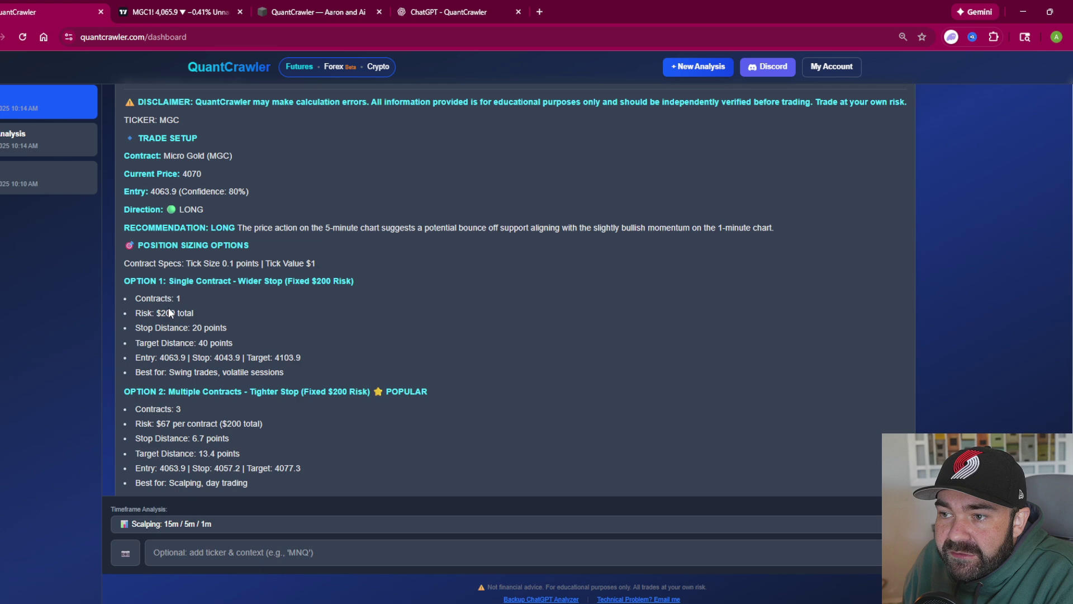
scroll(221, 343, "down", 2)
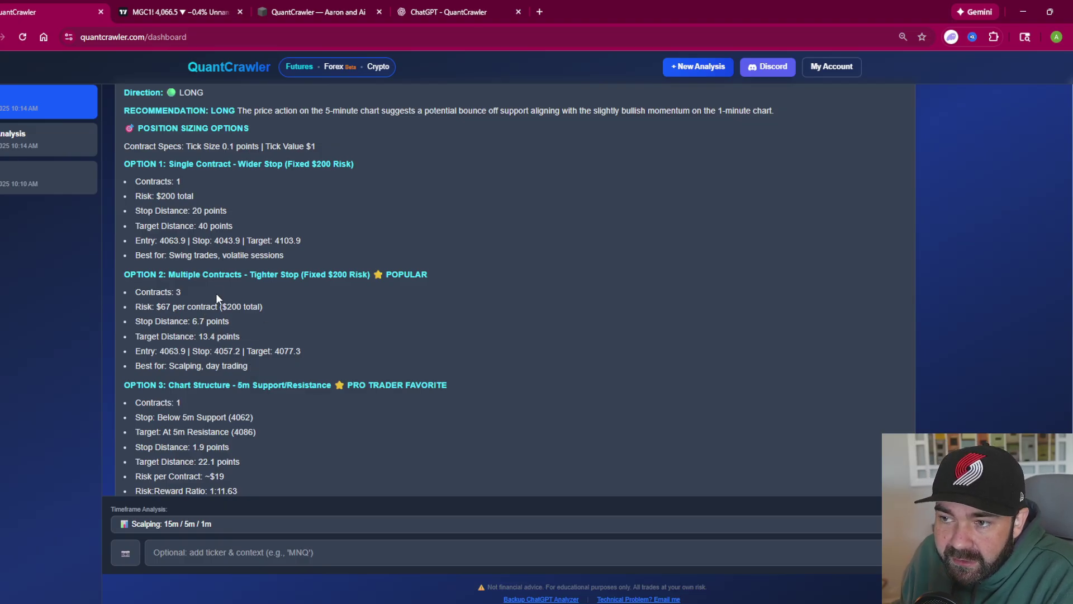
scroll(203, 353, "down", 2)
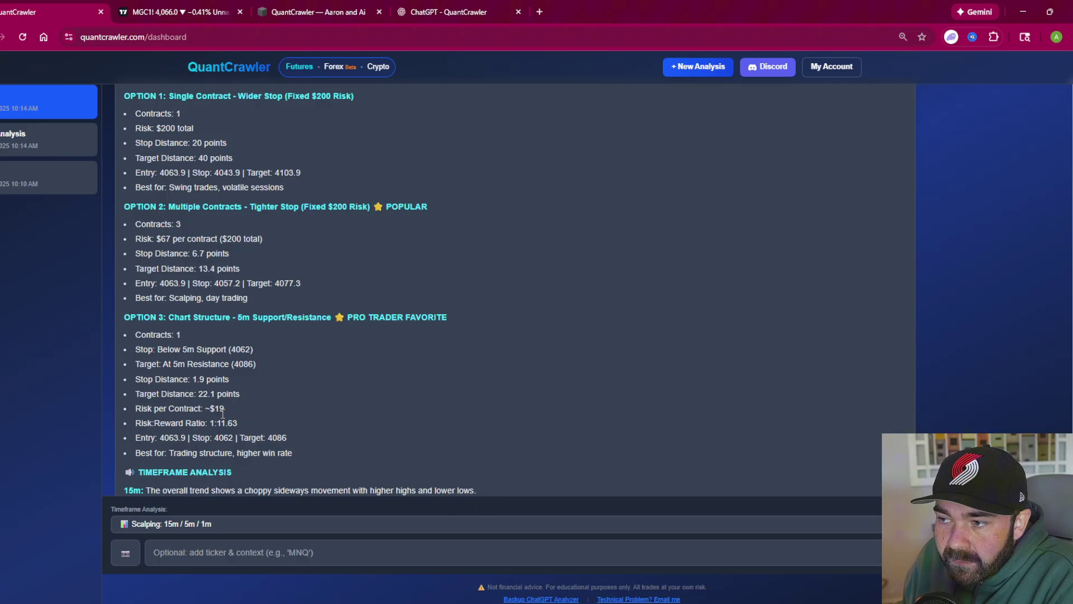
scroll(351, 436, "down", 3)
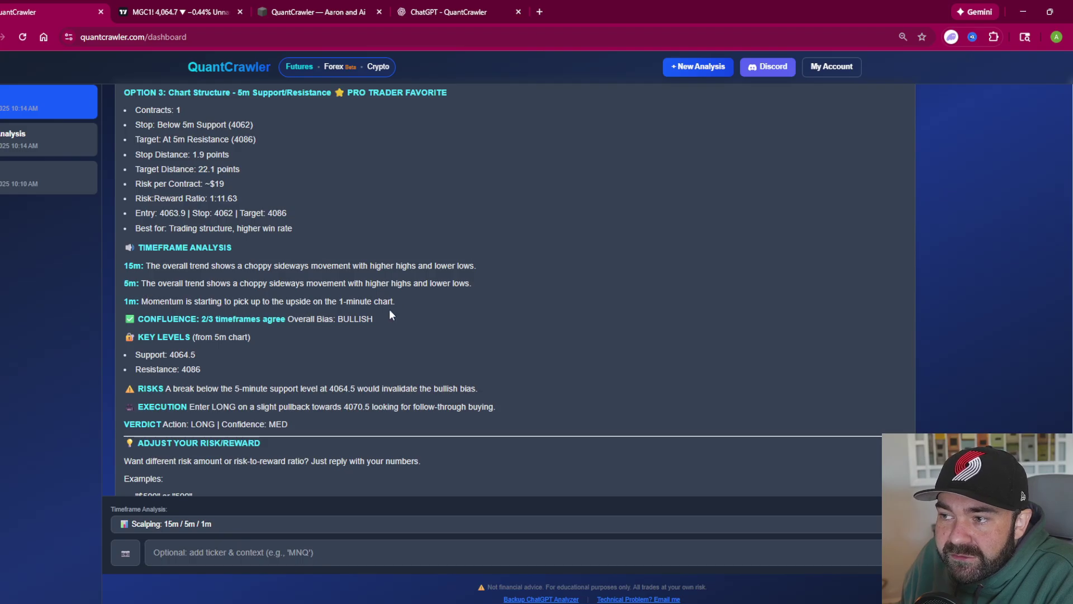
left_click_drag(250, 360, 152, 356)
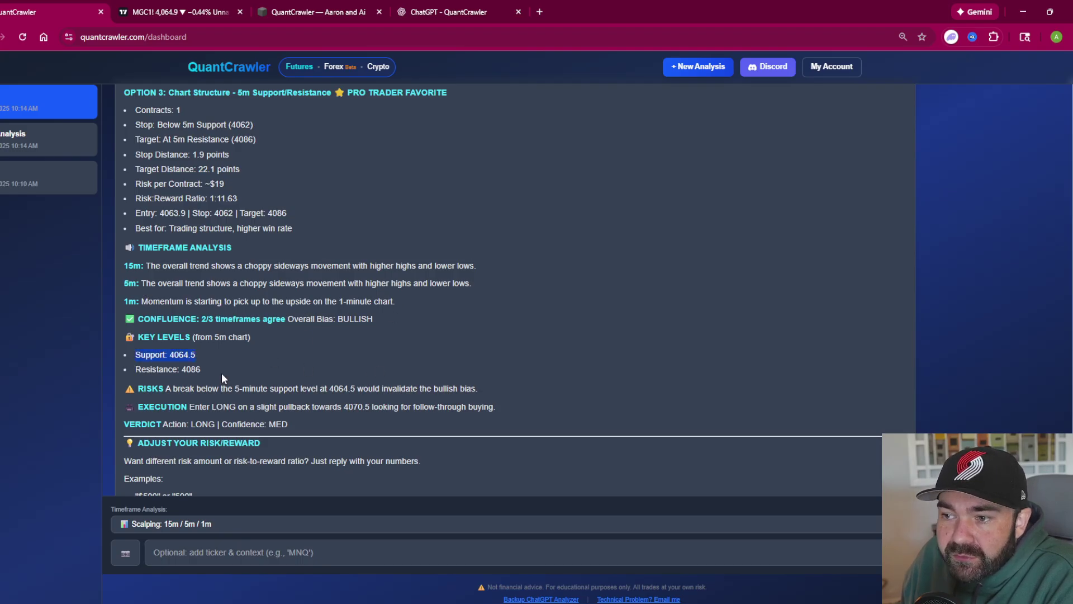
scroll(309, 382, "down", 2)
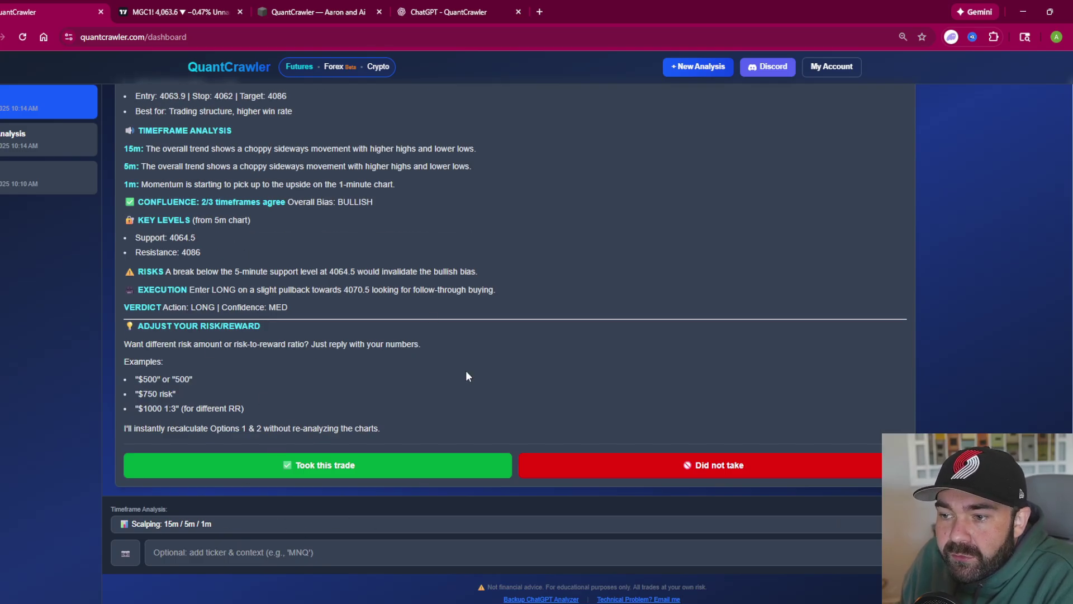
key("ctrl+Tab")
key("5")
key("Return")
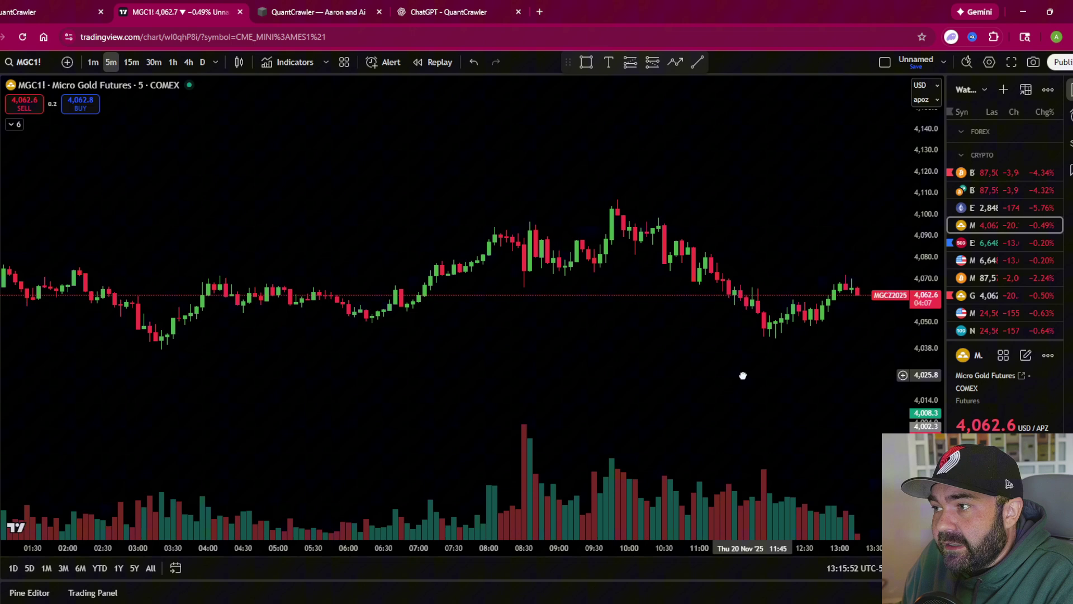
left_click_drag(743, 375, 647, 375)
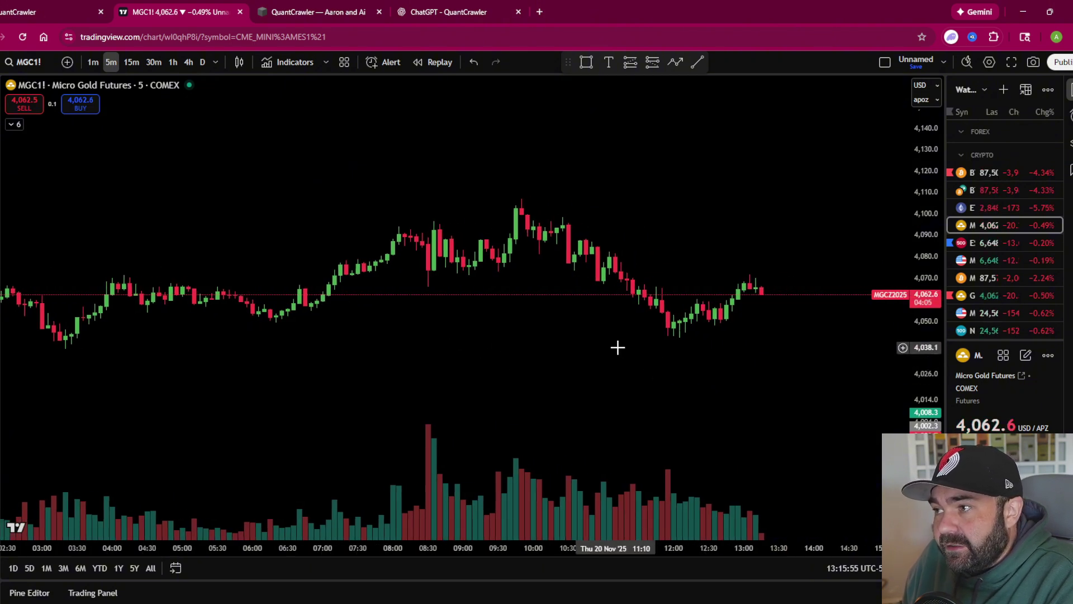
left_click(49, 14)
scroll(267, 370, "up", 2)
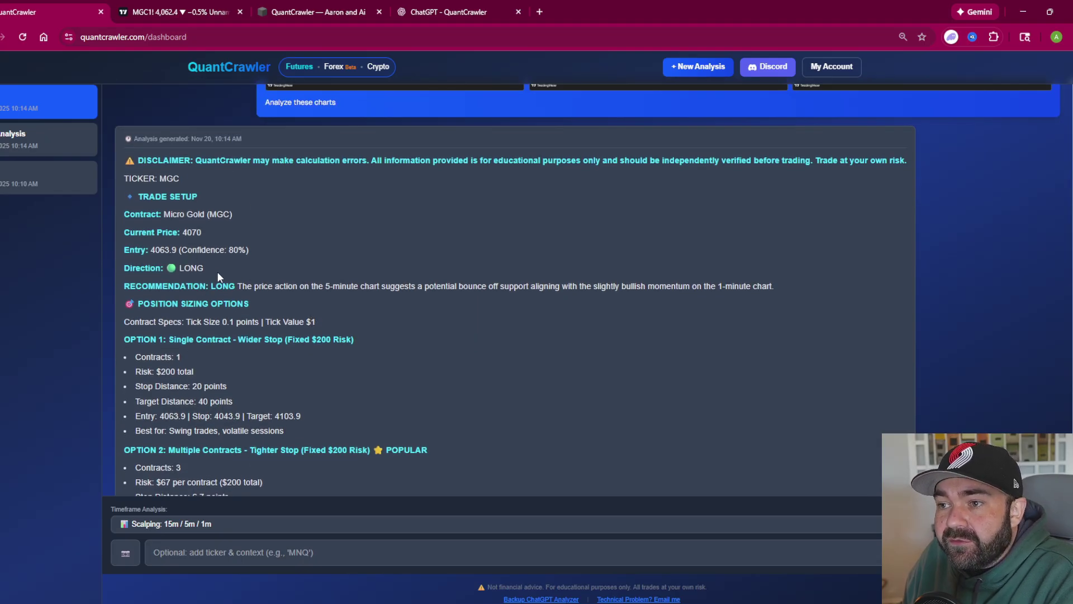
left_click(165, 8)
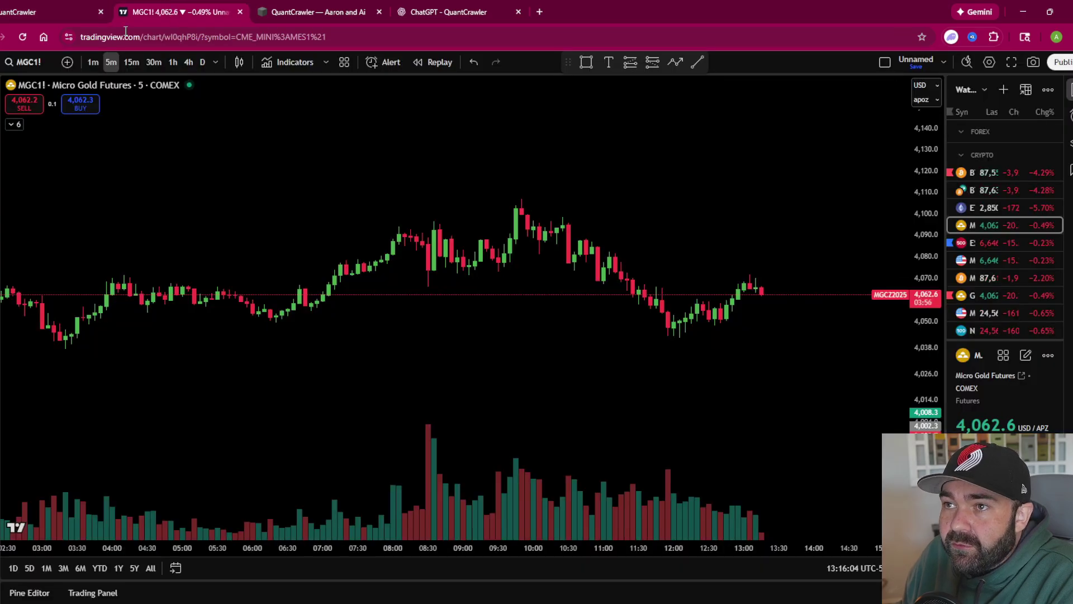
left_click(56, 12)
scroll(270, 319, "down", 3)
scroll(263, 313, "down", 3)
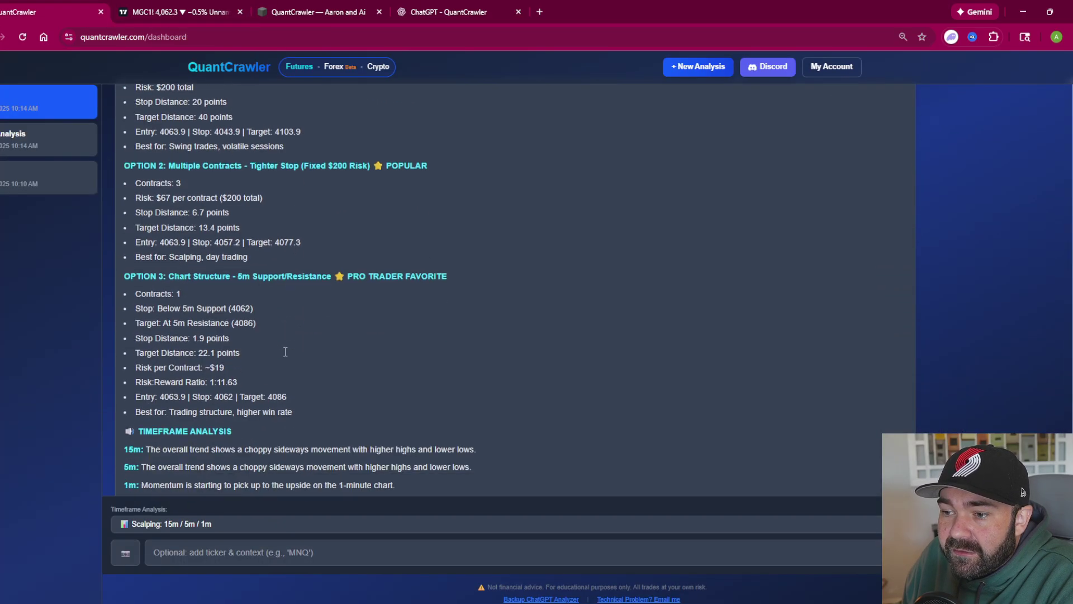
scroll(183, 279, "down", 3)
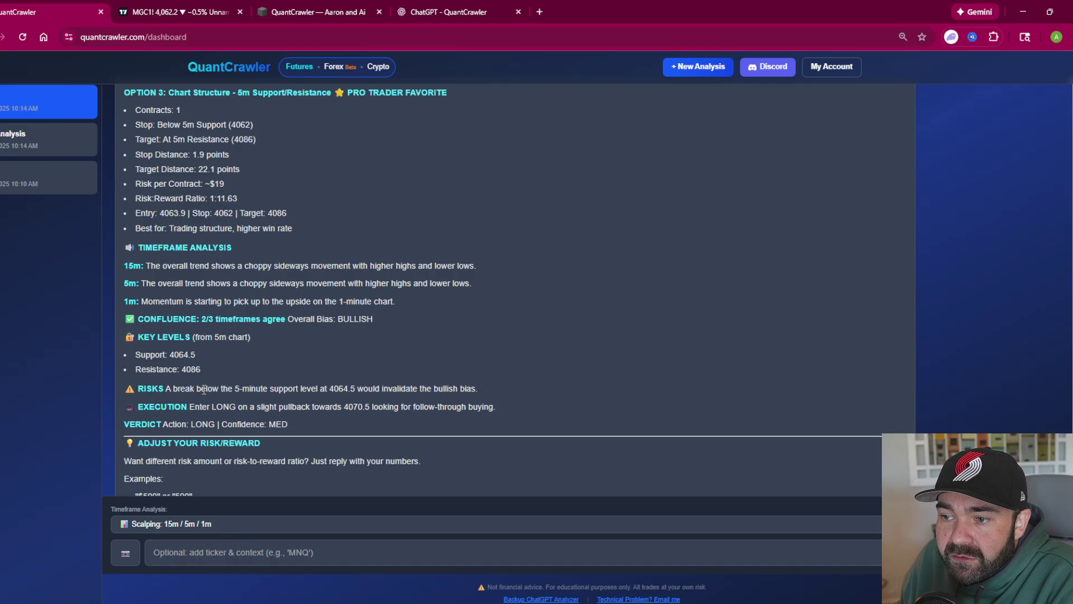
left_click_drag(136, 389, 458, 389)
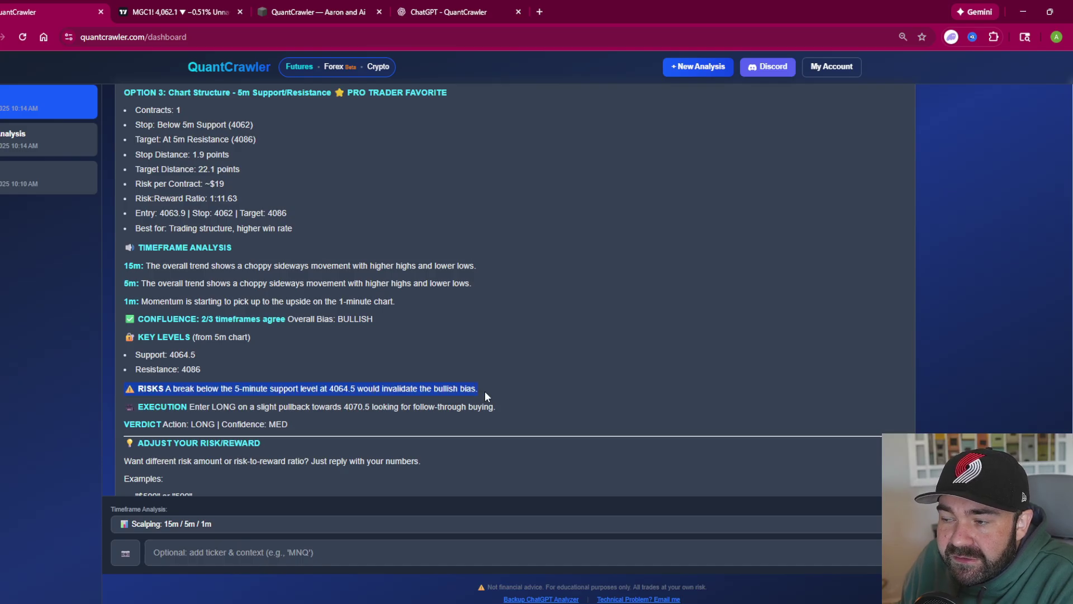